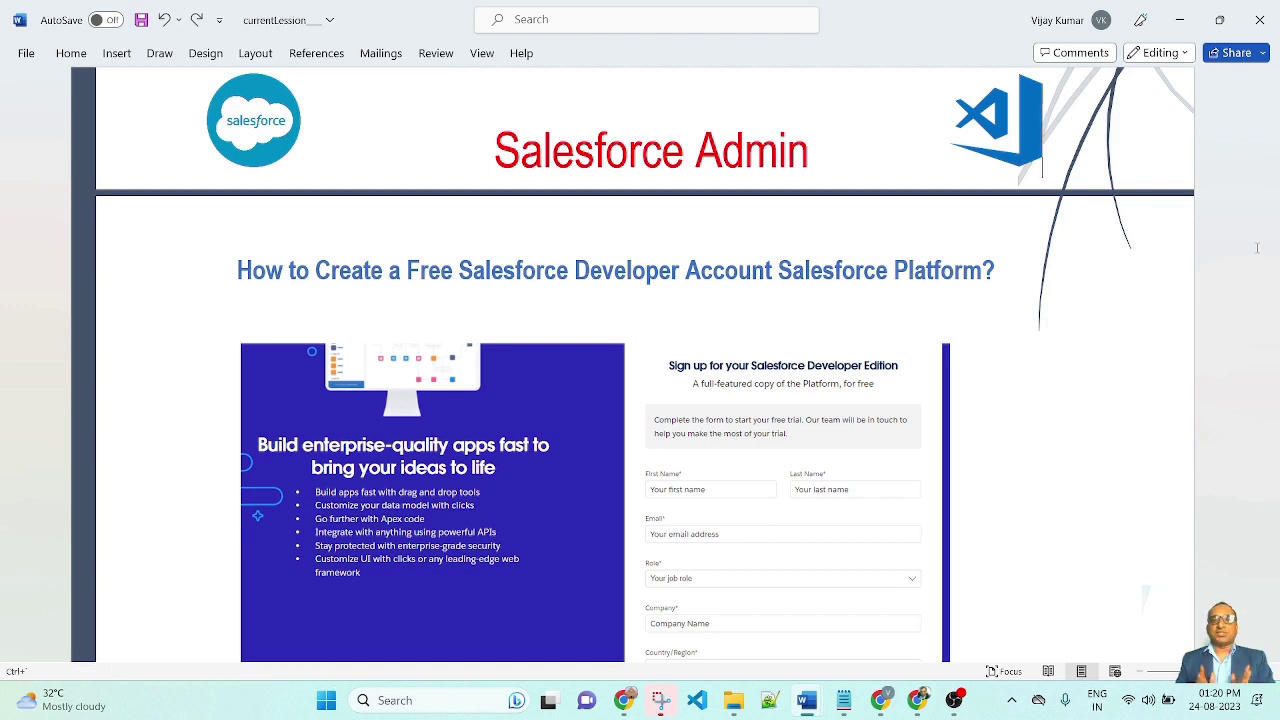
Review the pictured signup form in Word, then switch to the live Salesforce Developer signup page
key(Escape)
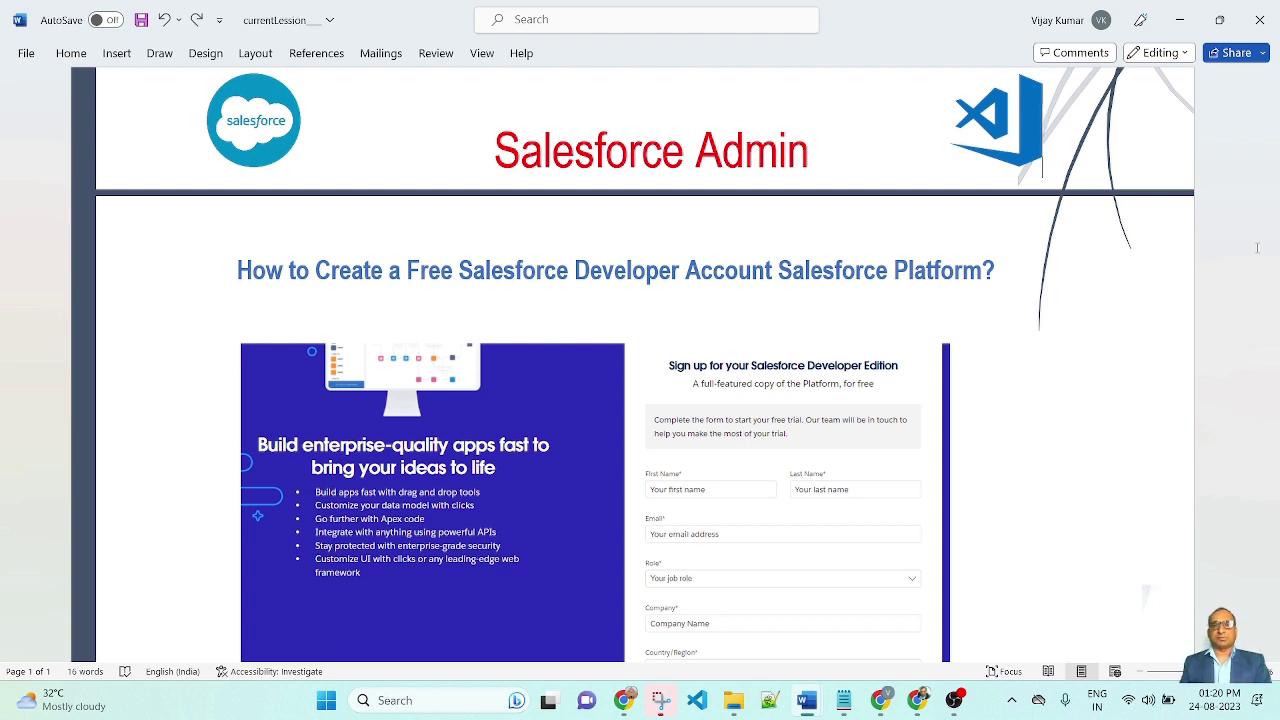
scroll(852, 393, down, 1)
scroll(1000, 468, down, 2)
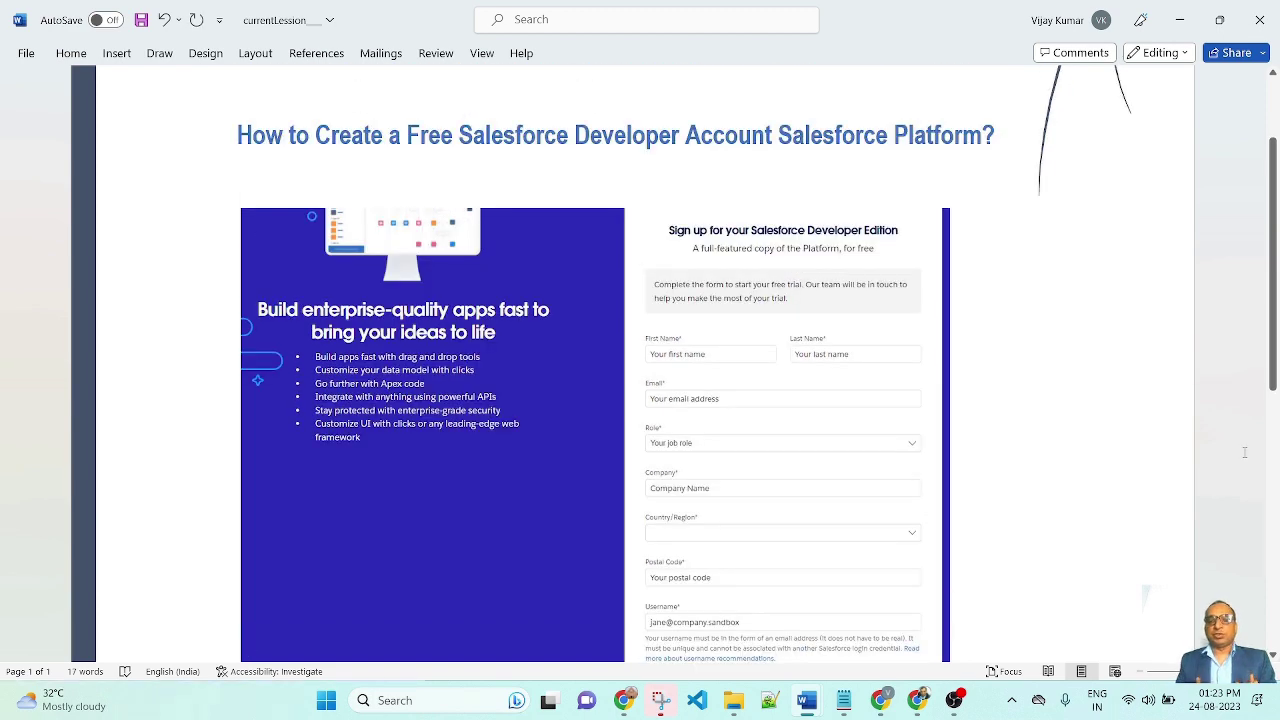
key(ctrl)
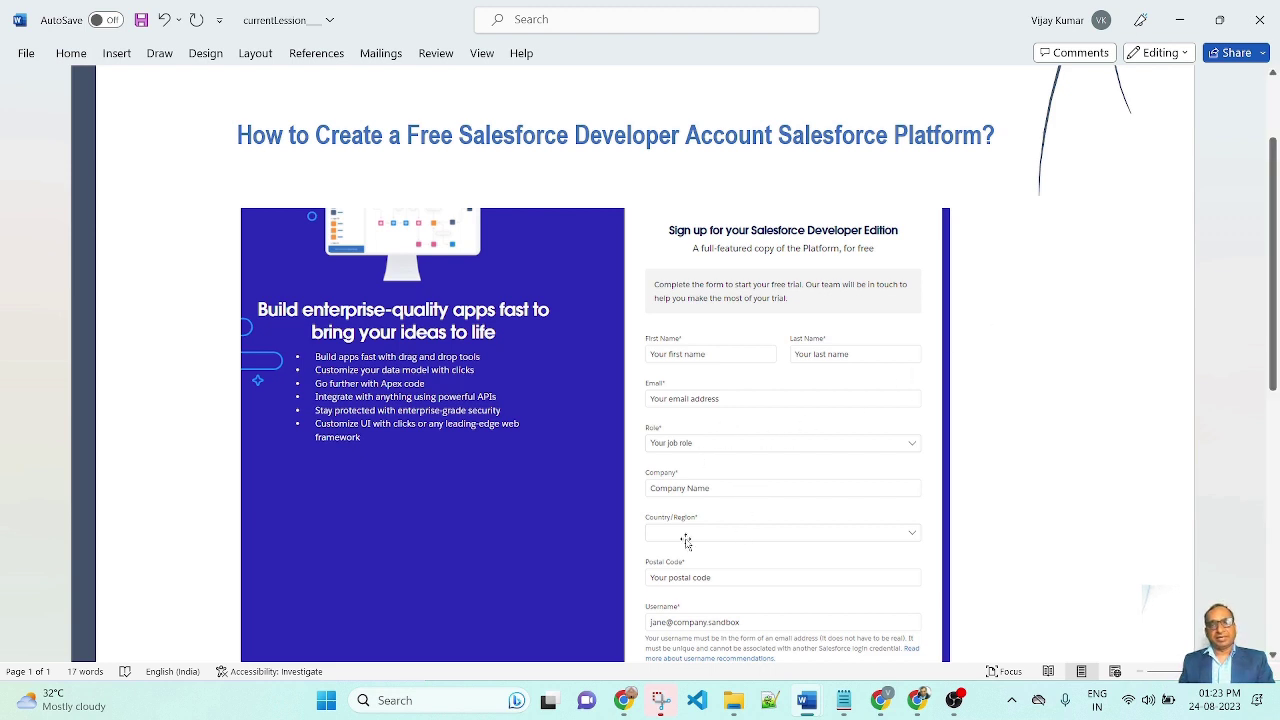
scroll(829, 555, down, 1)
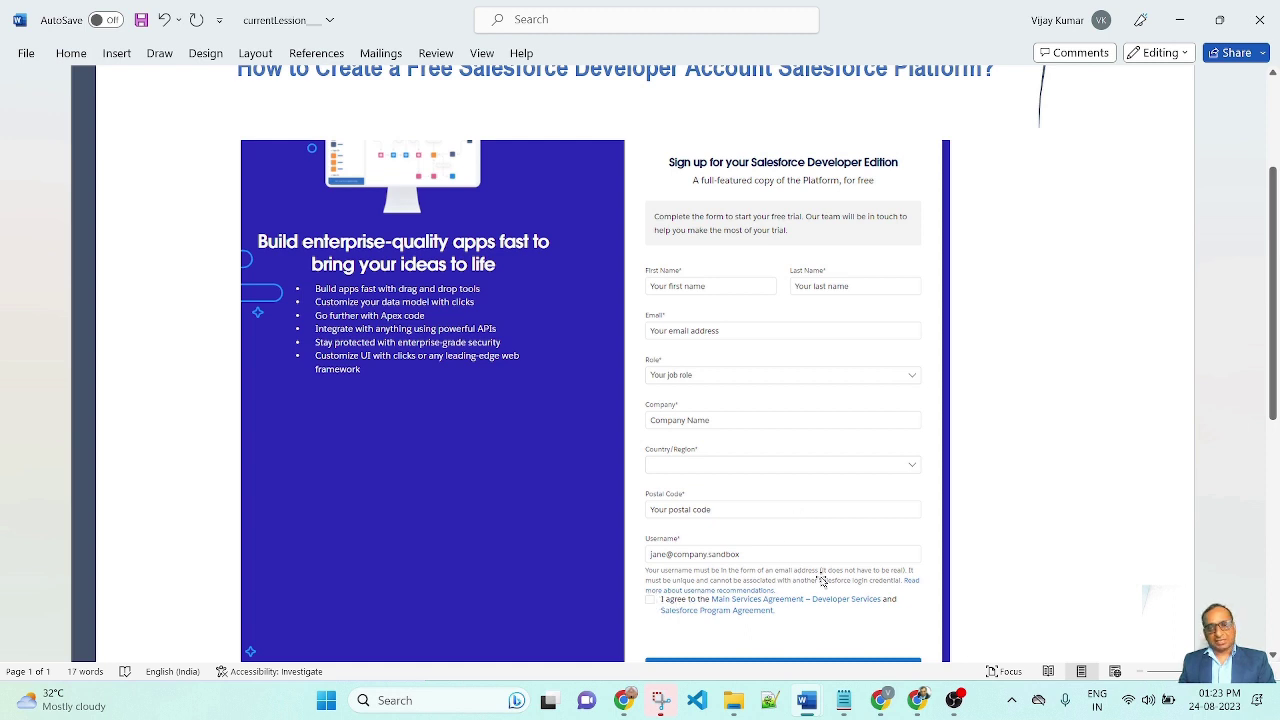
scroll(822, 580, down, 2)
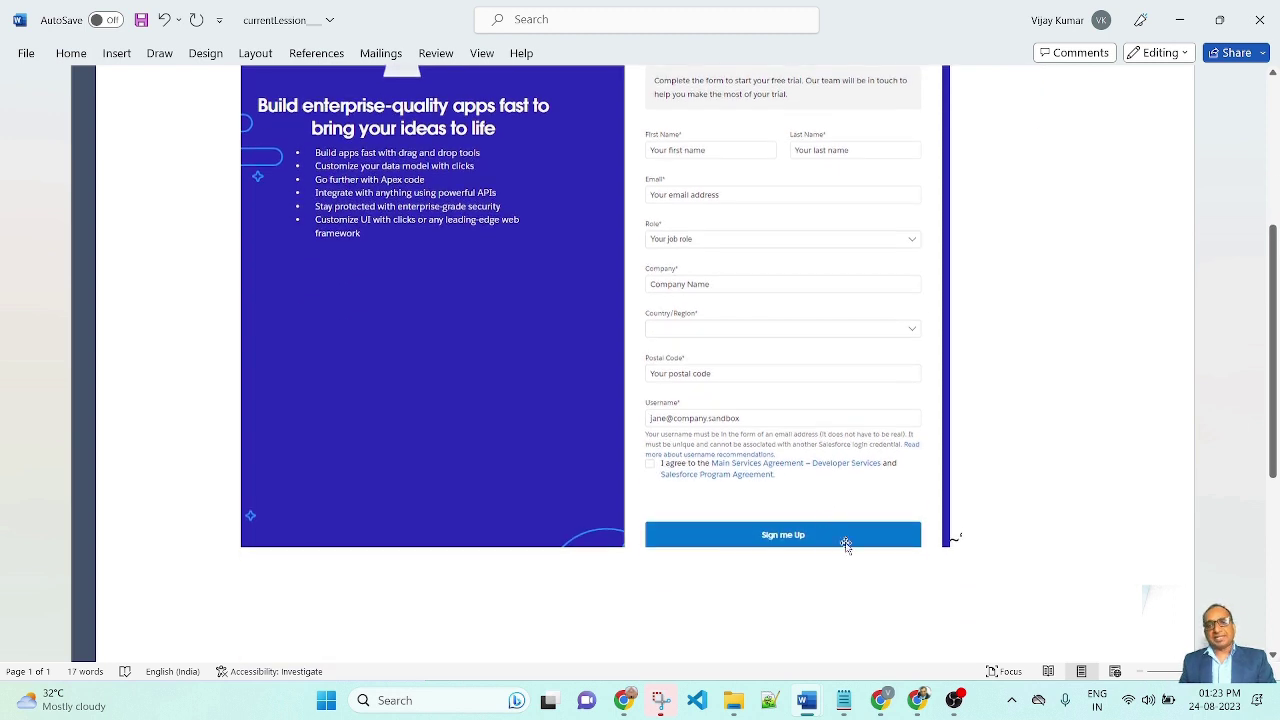
scroll(846, 545, up, 1)
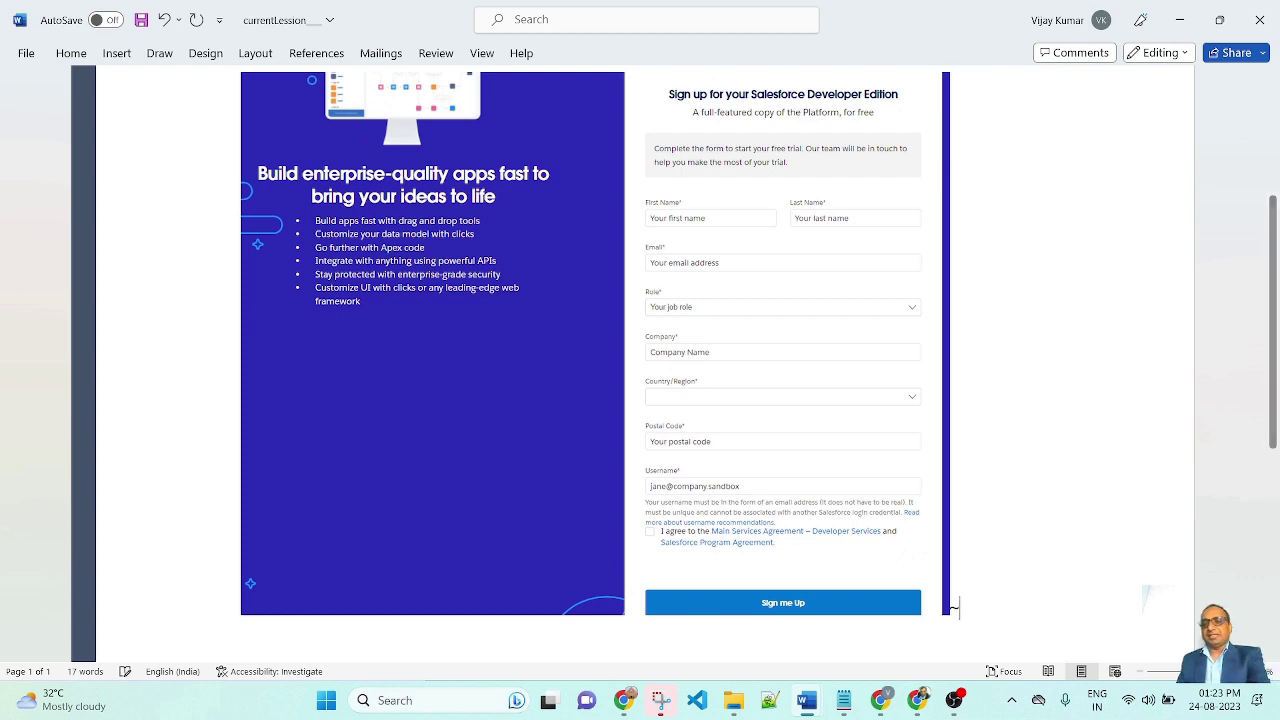
scroll(971, 434, up, 5)
scroll(1045, 462, down, 2)
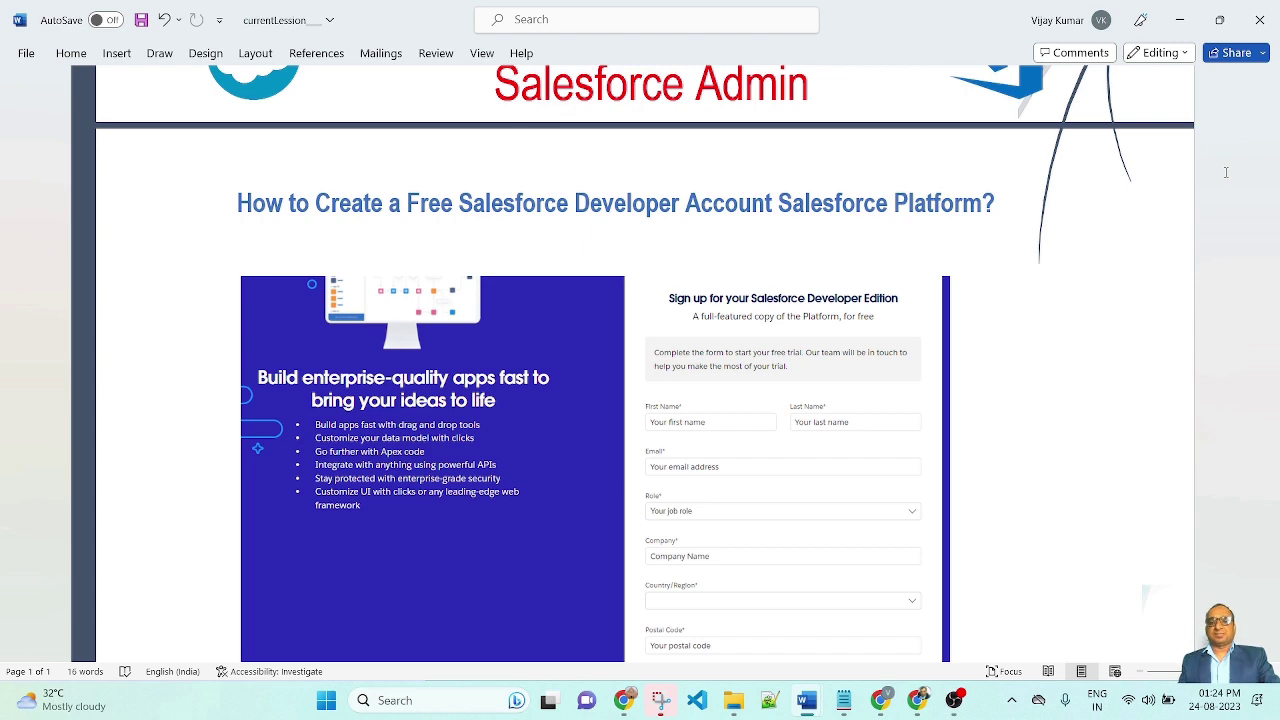
key(alt+Tab)
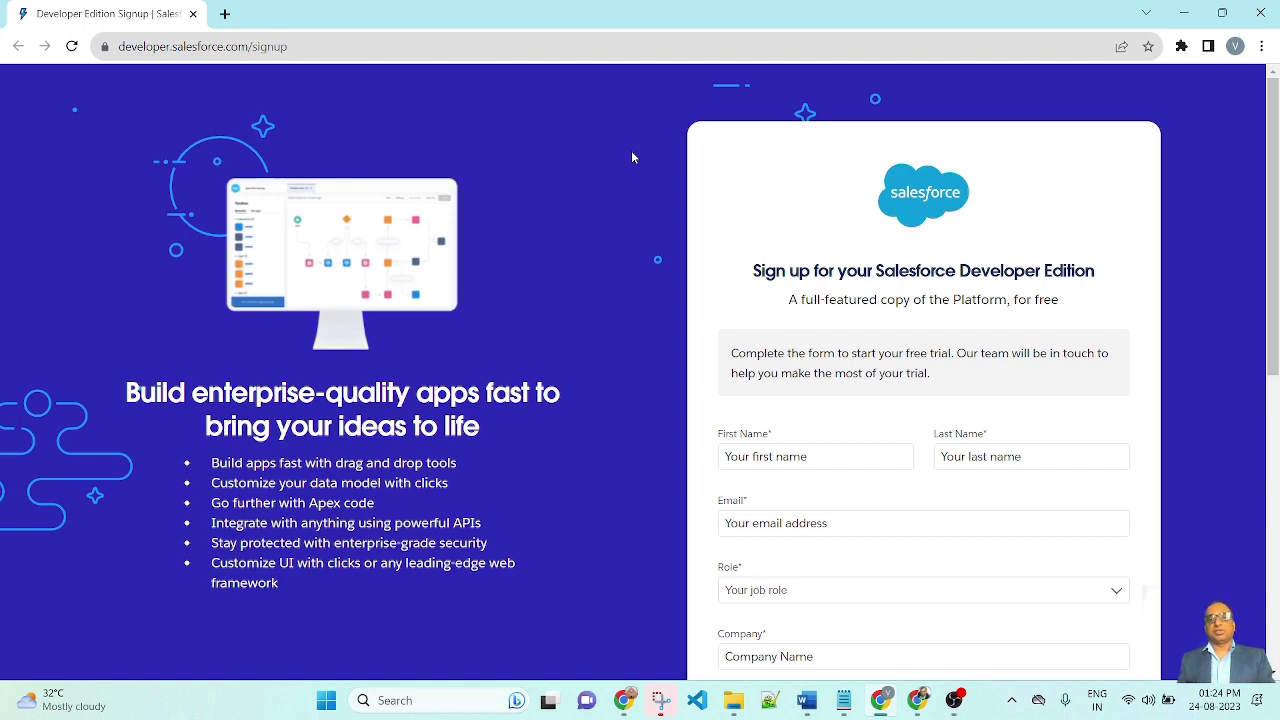
Fill in the user's first name, last name and e-mail address on the signup form
scroll(943, 440, down, 2)
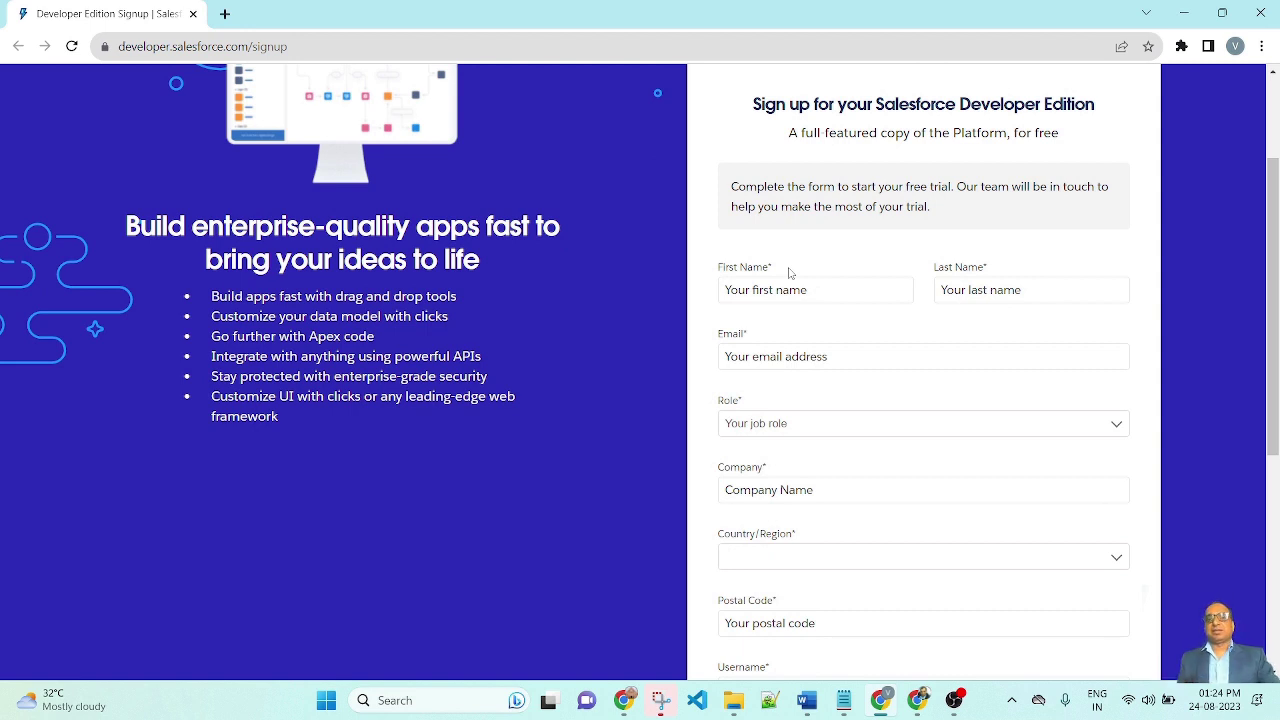
click(779, 291)
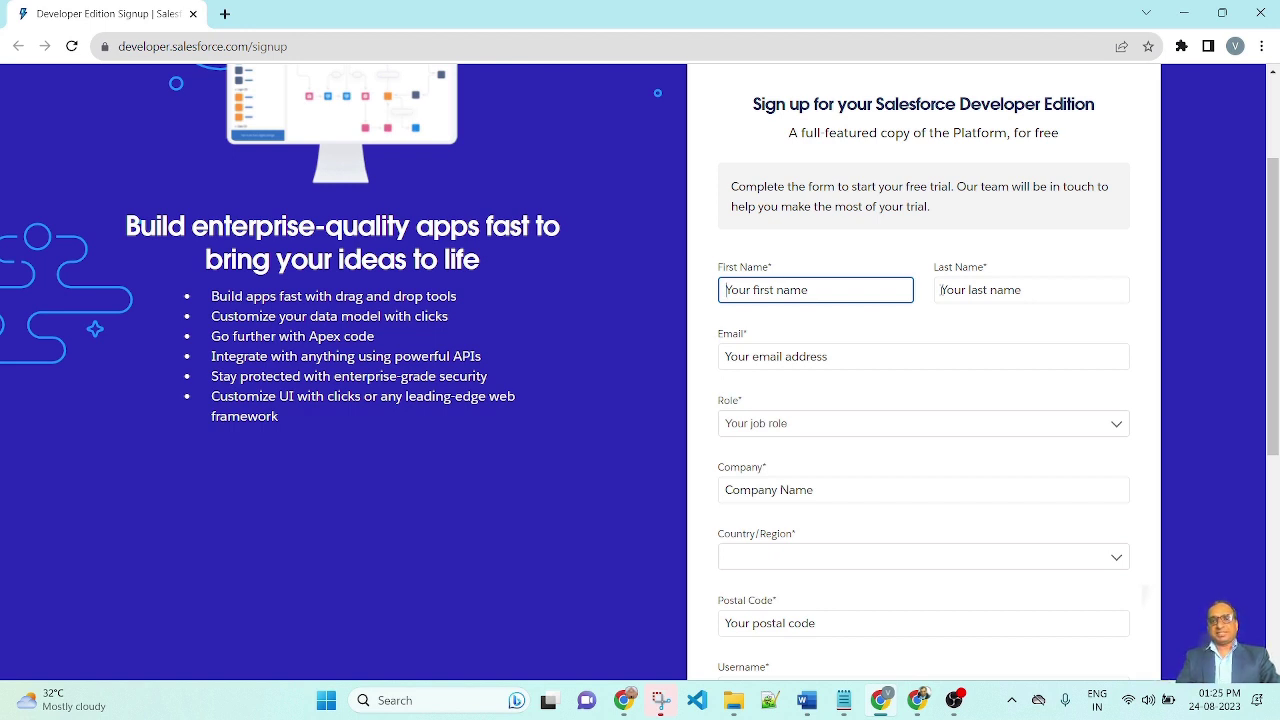
click(940, 289)
click(1032, 363)
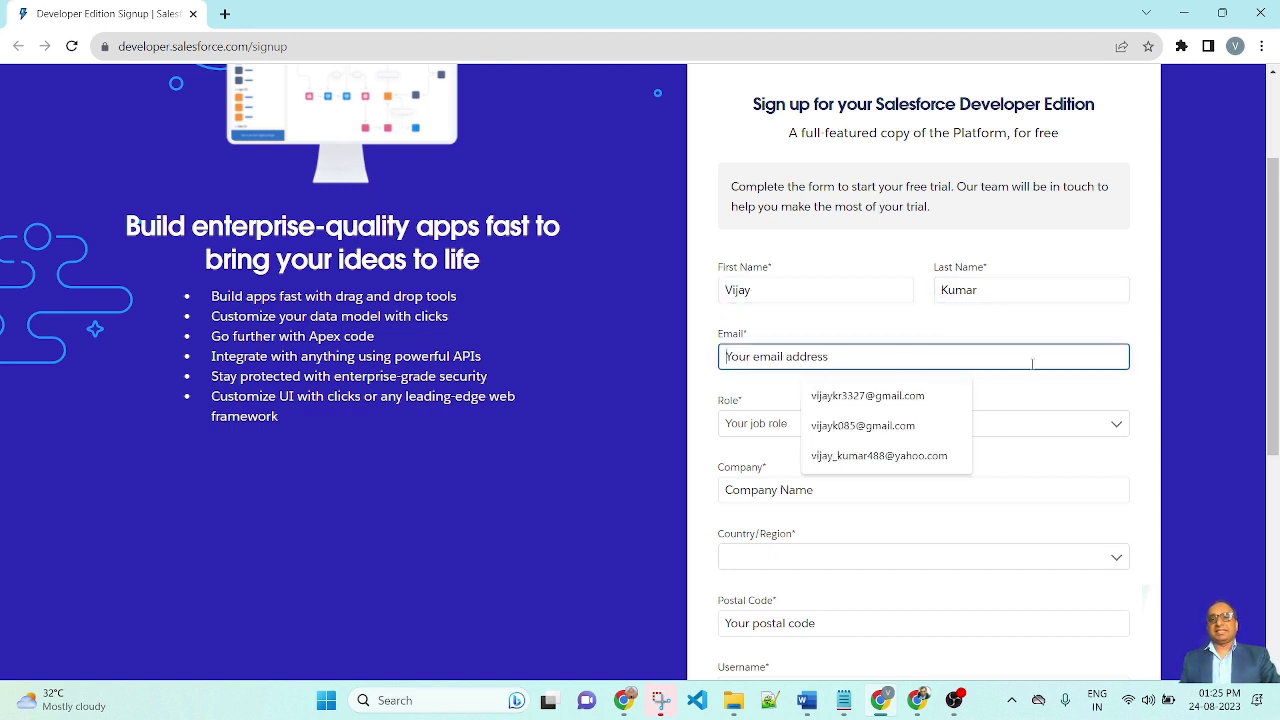
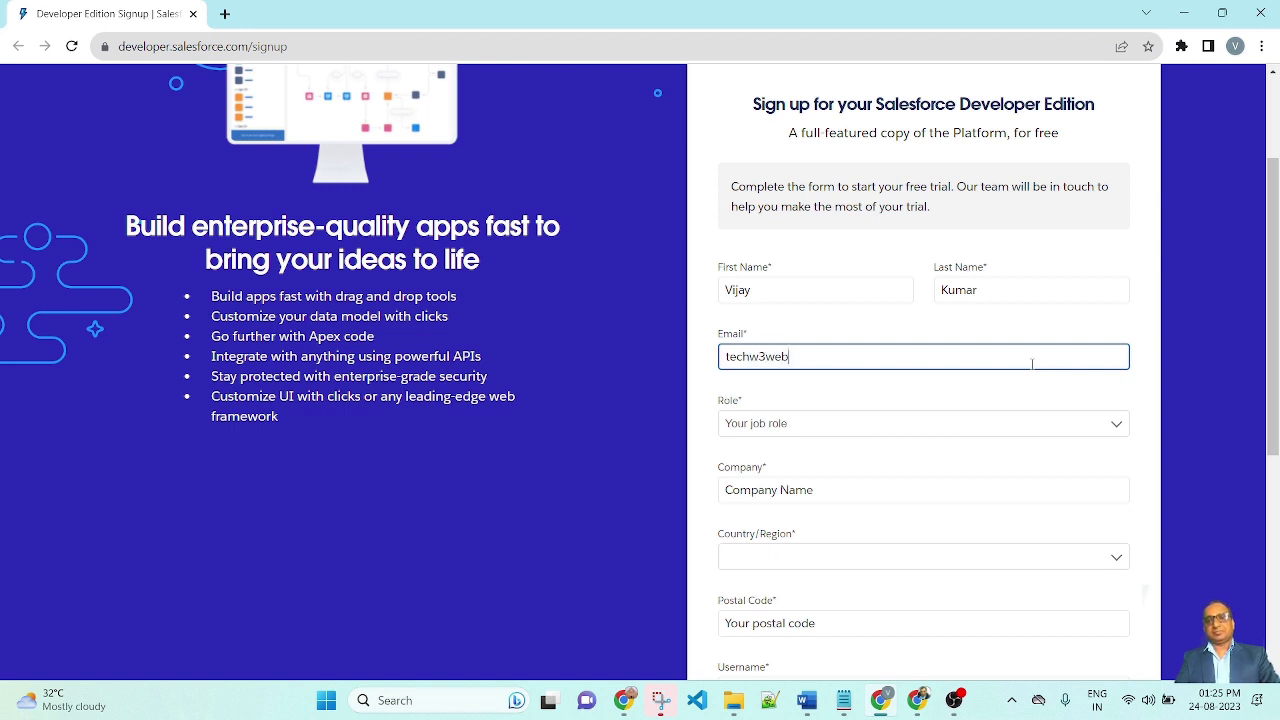
key(Tab)
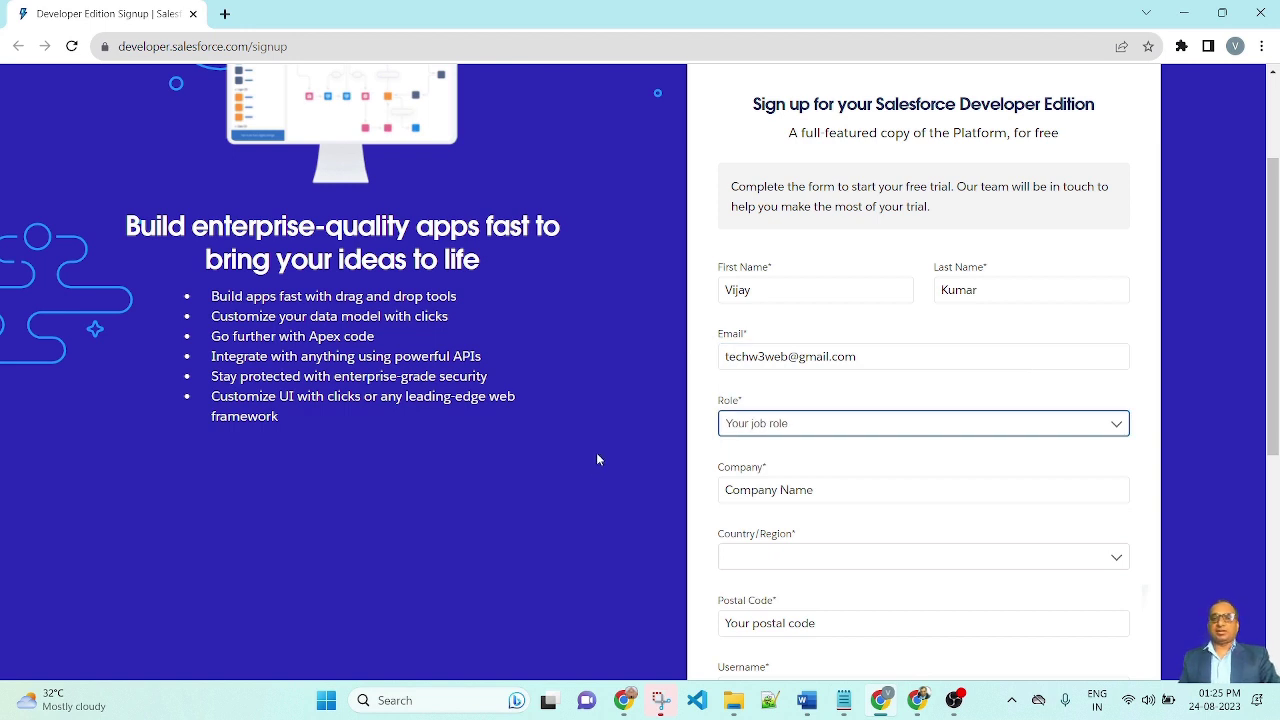
click(828, 430)
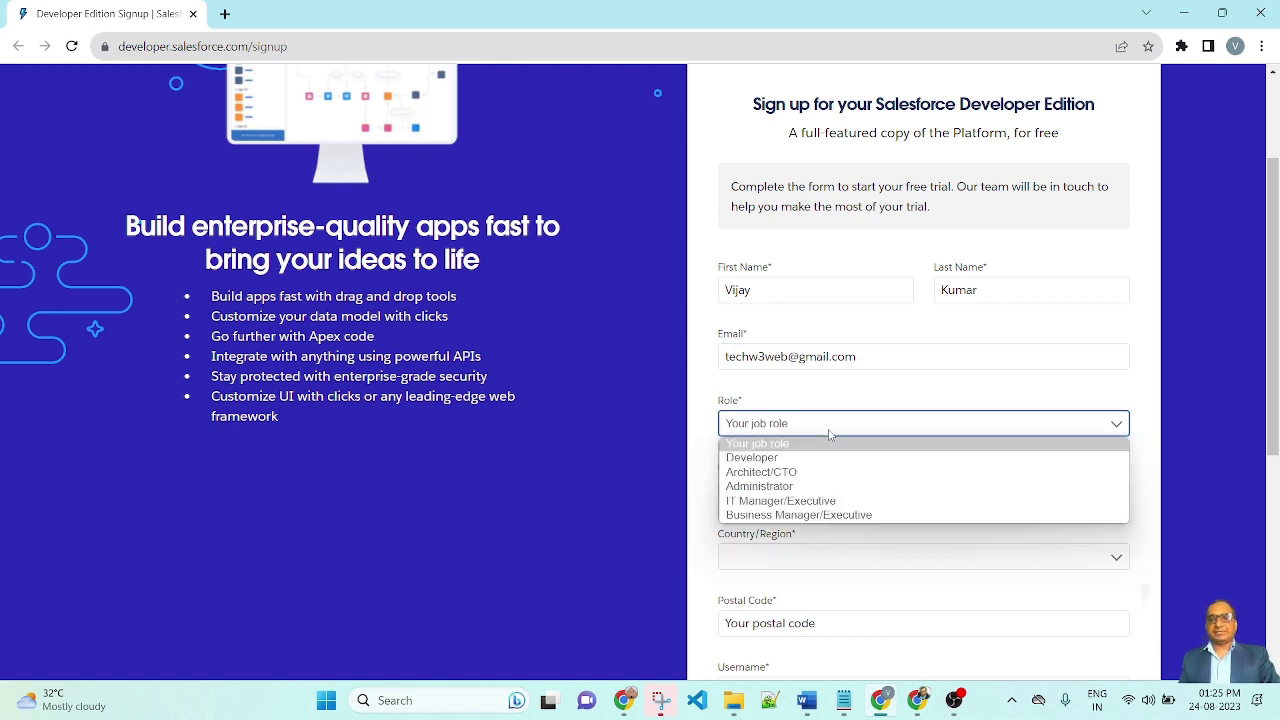
click(800, 458)
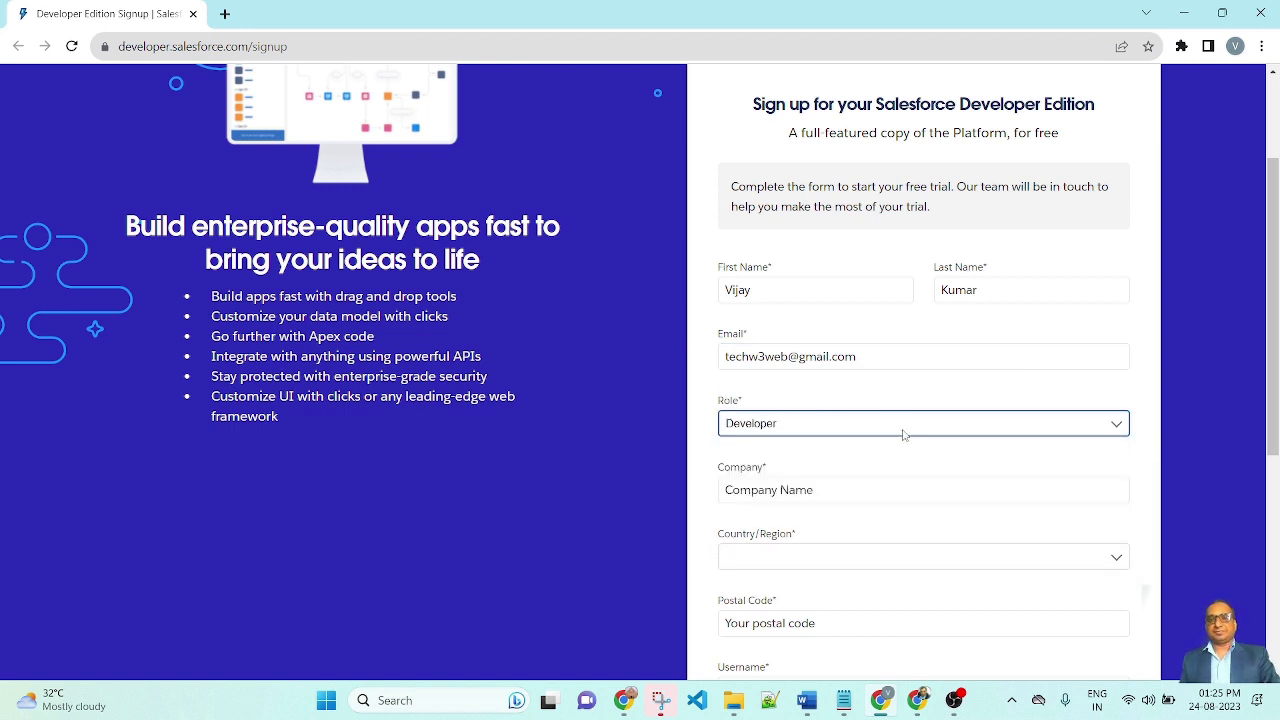
click(843, 485)
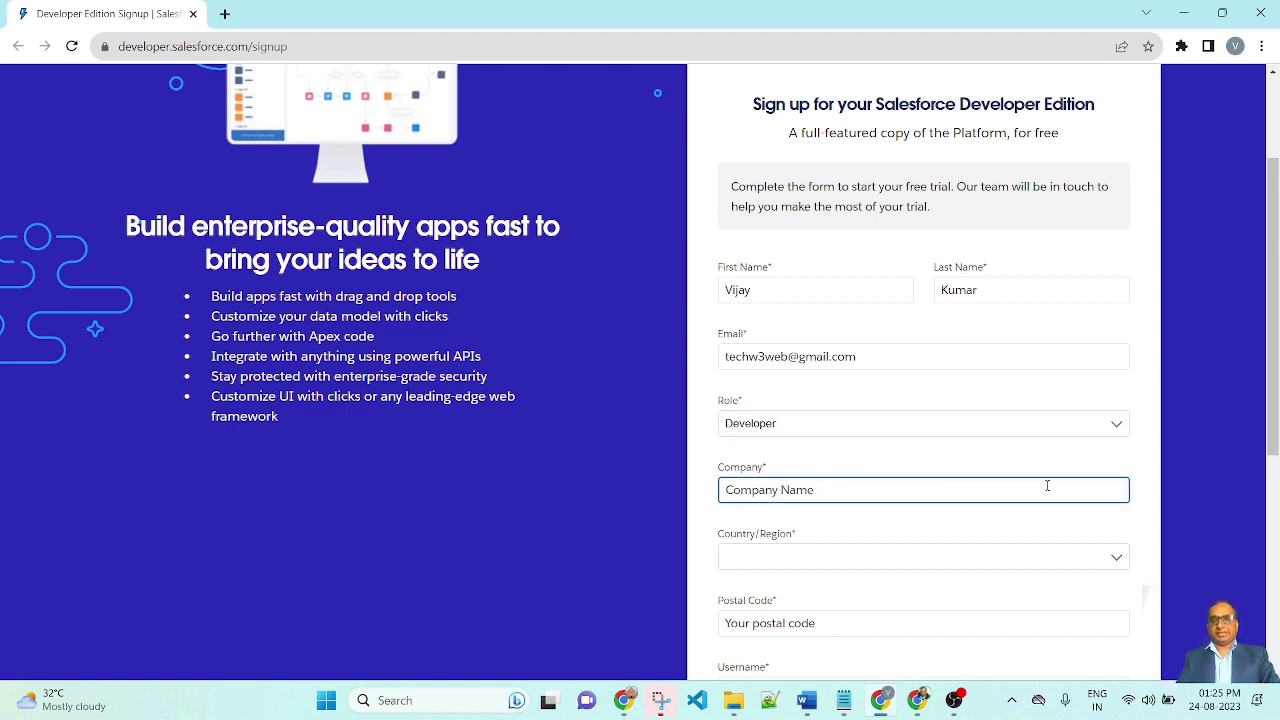
text(Tech W)
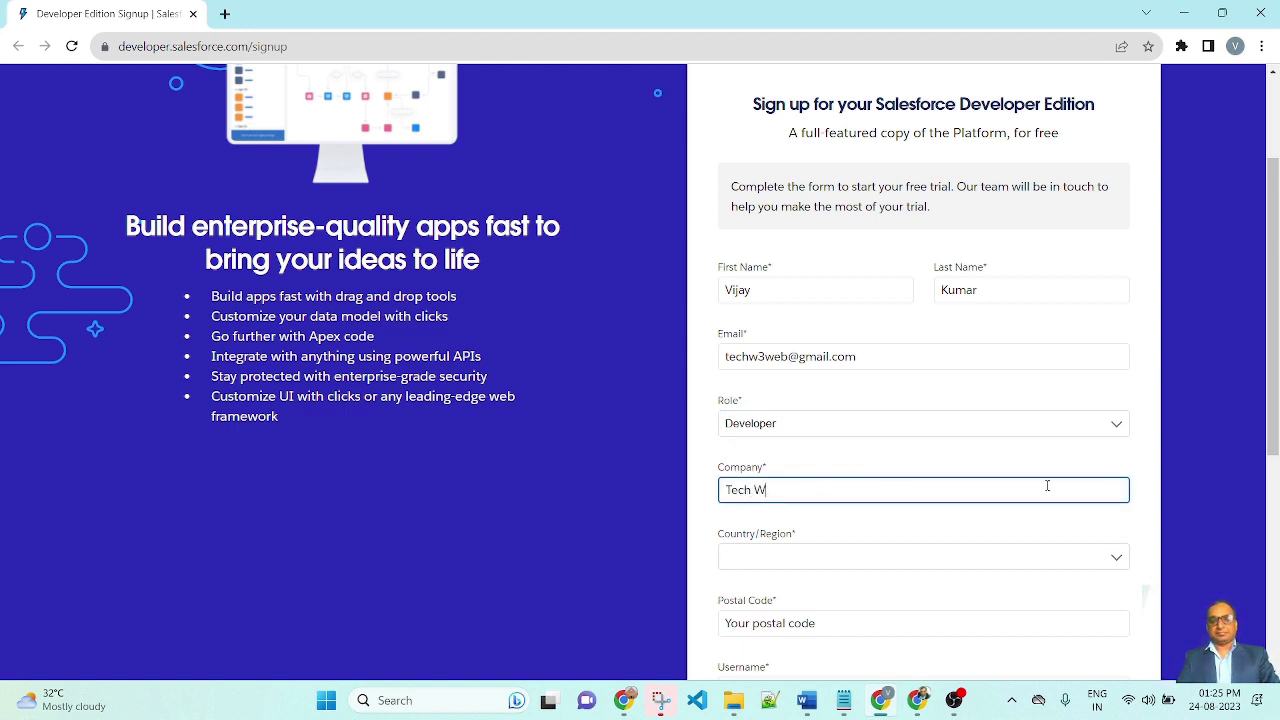
text(3we)
click(832, 468)
Set the country to India and enter the postal code
scroll(831, 466, down, 2)
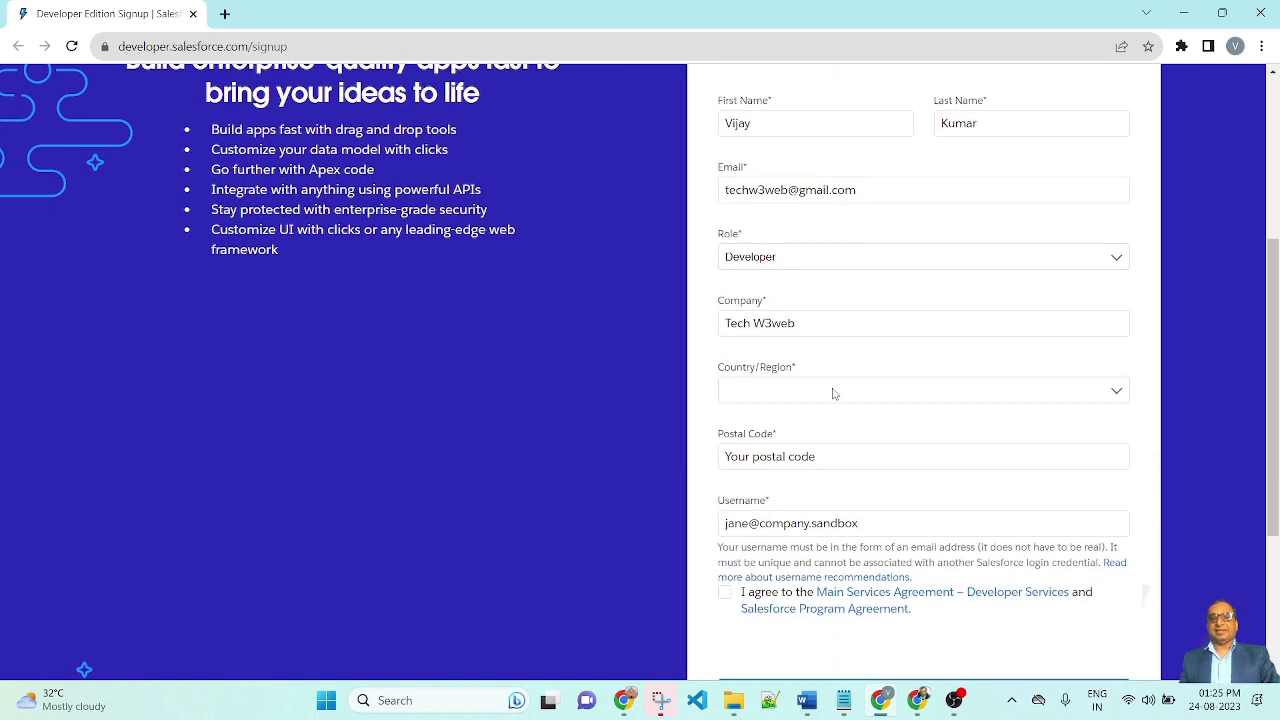
click(840, 391)
text(india)
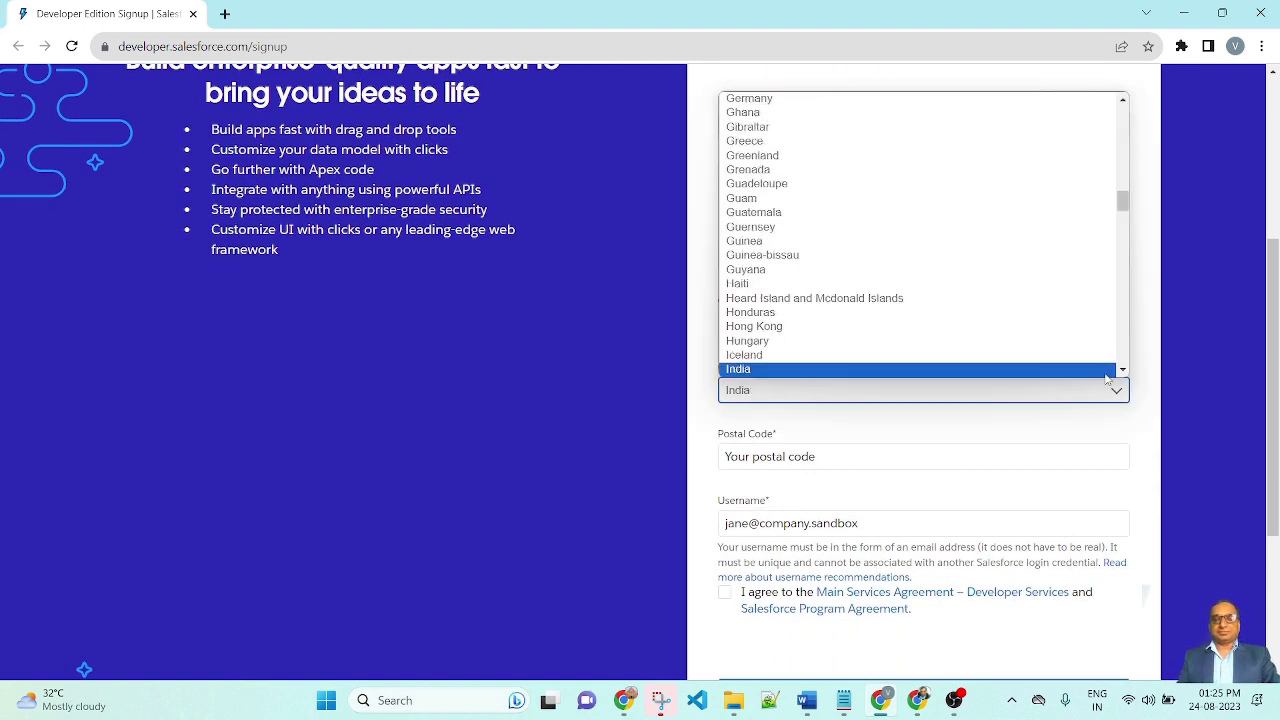
key(Return)
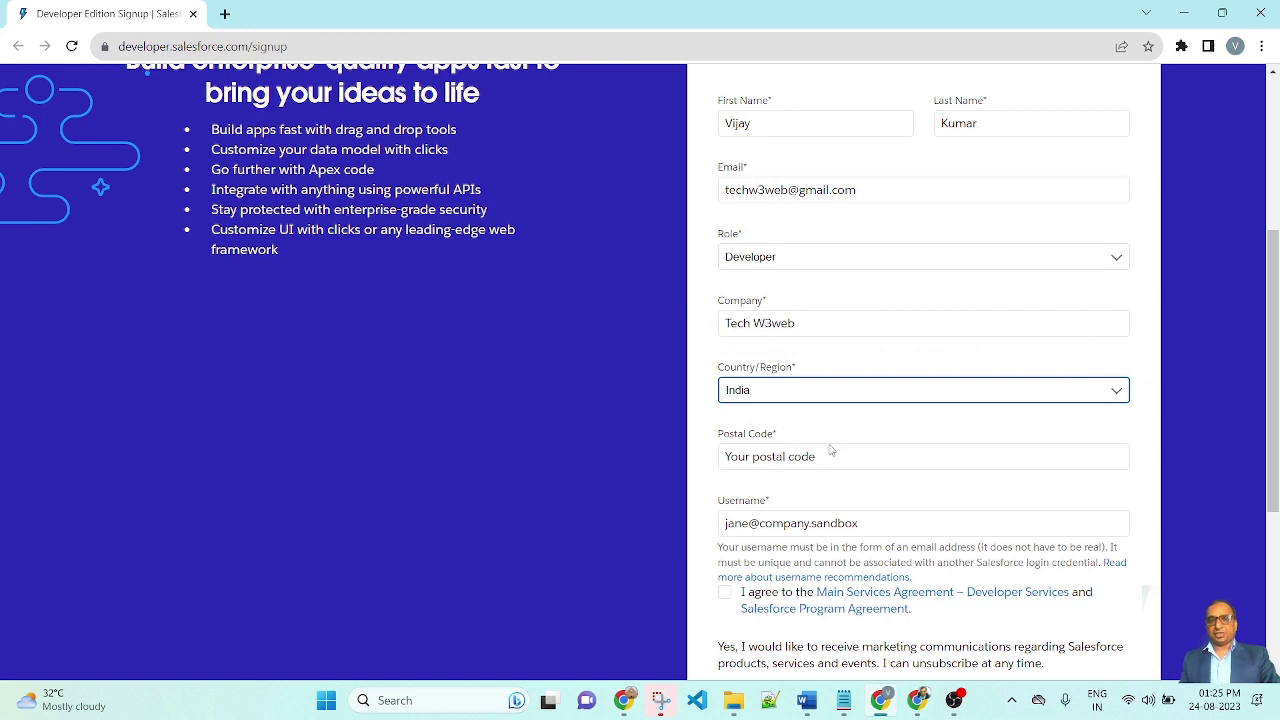
click(840, 456)
text(201102)
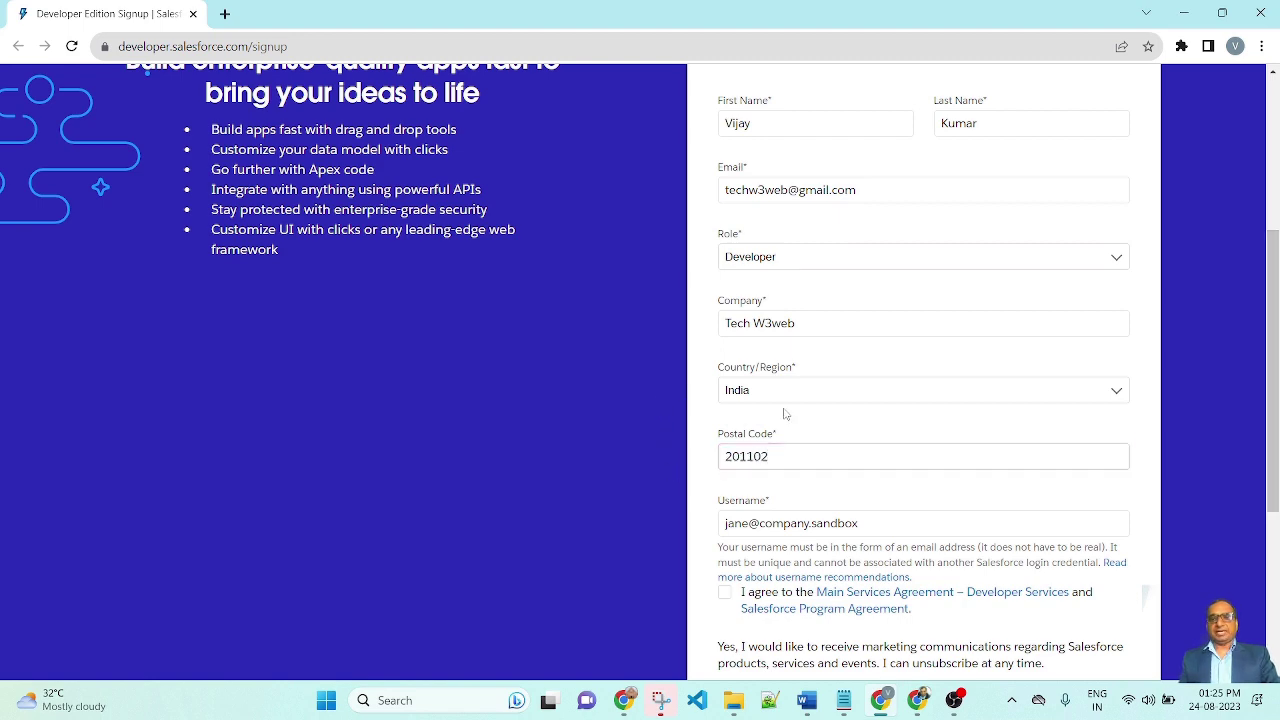
Use the signup e-mail address as the username and accept the services and program agreements
scroll(718, 230, up, 2)
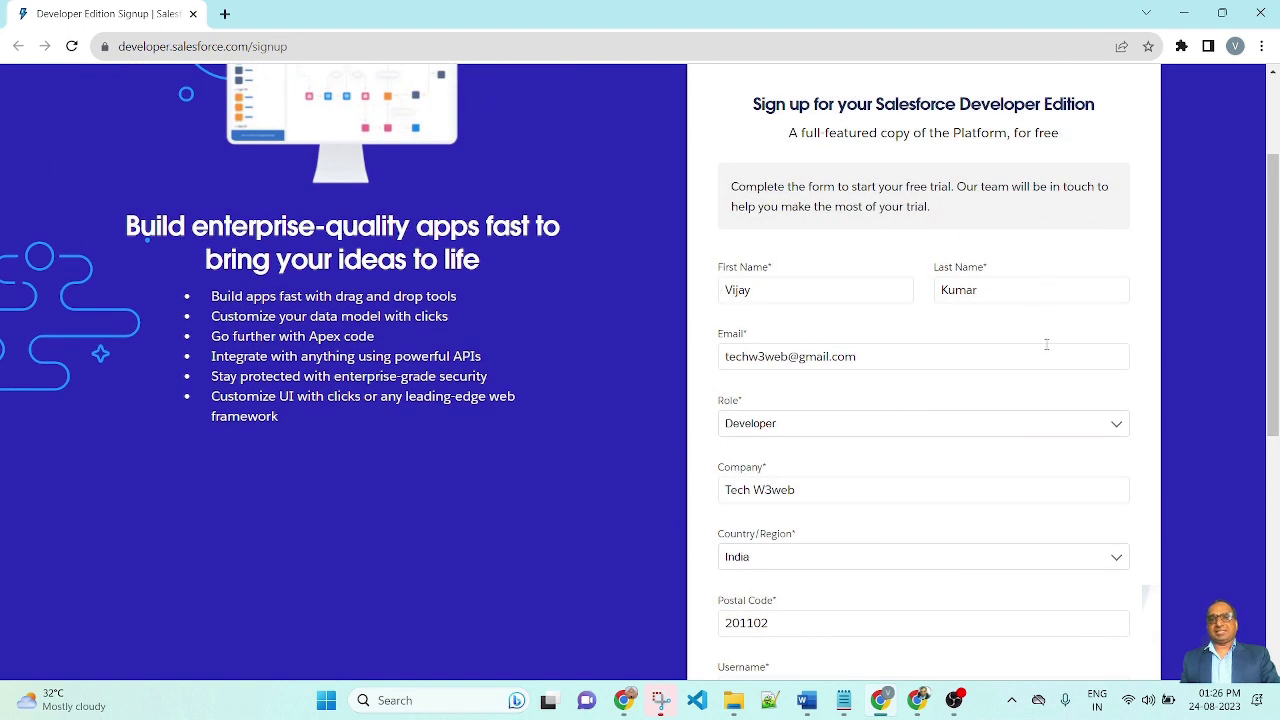
scroll(910, 345, down, 1)
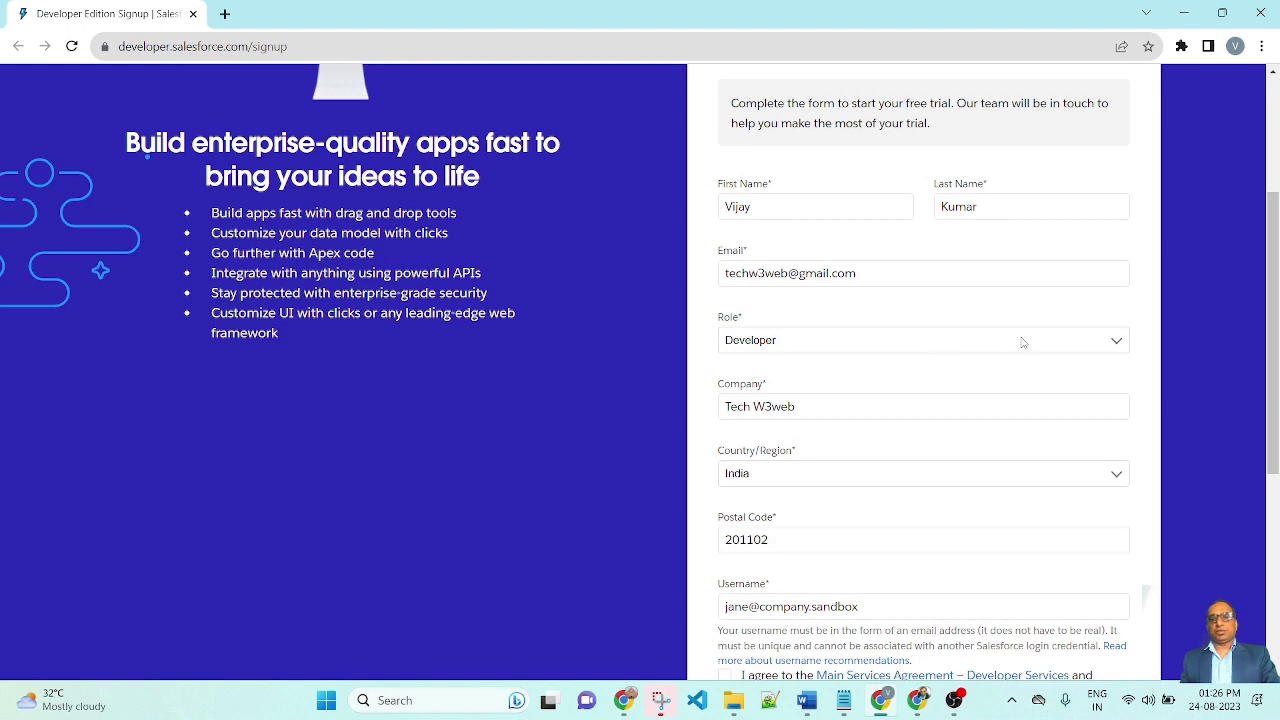
scroll(842, 445, down, 1)
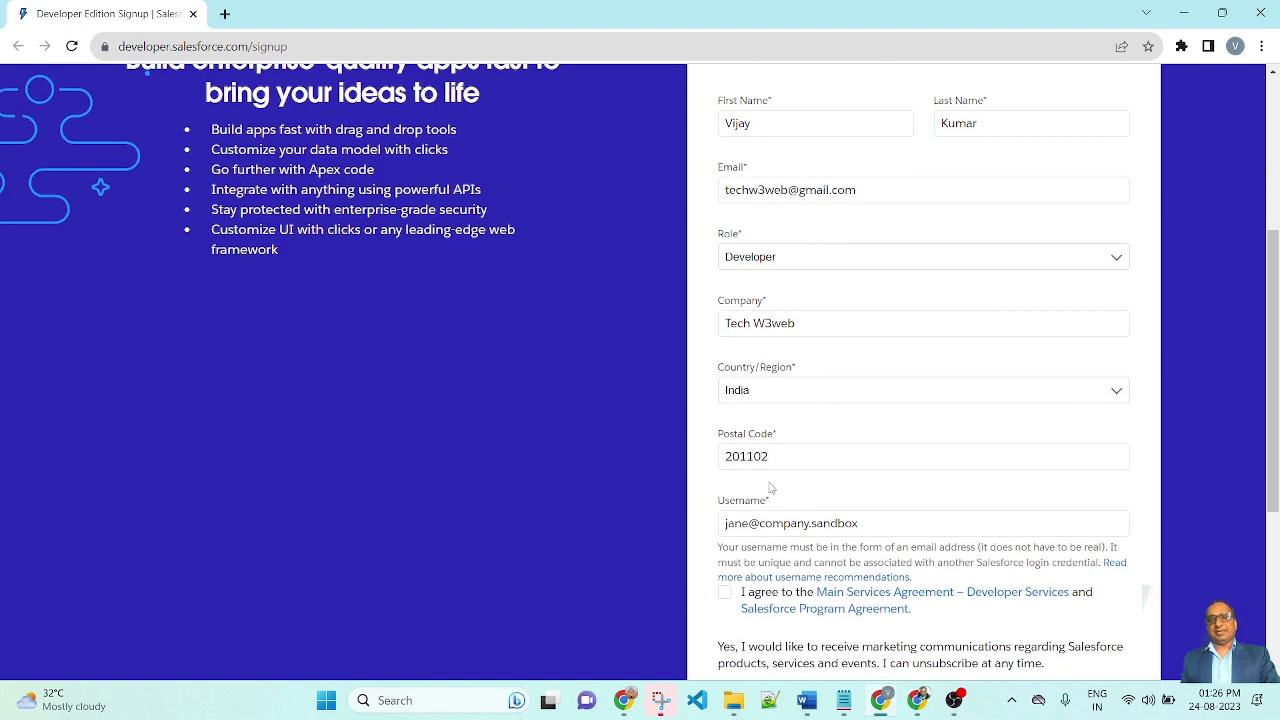
scroll(1043, 481, down, 1)
click(1000, 440)
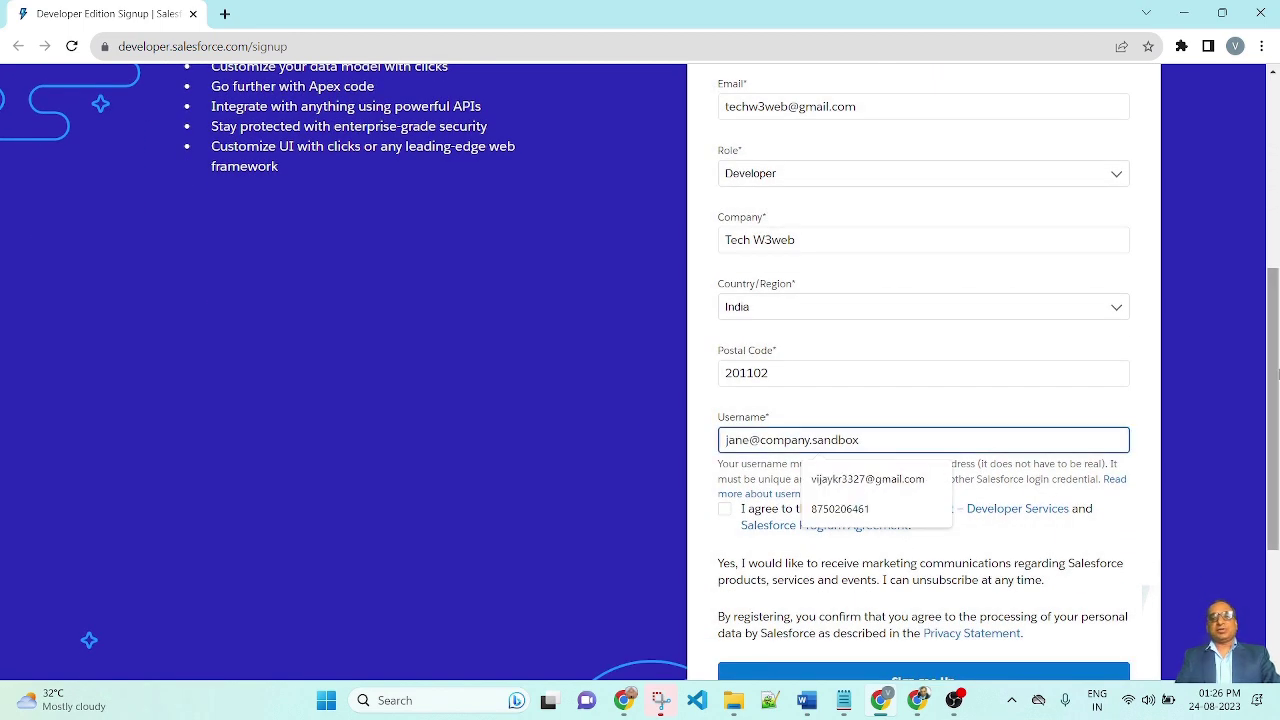
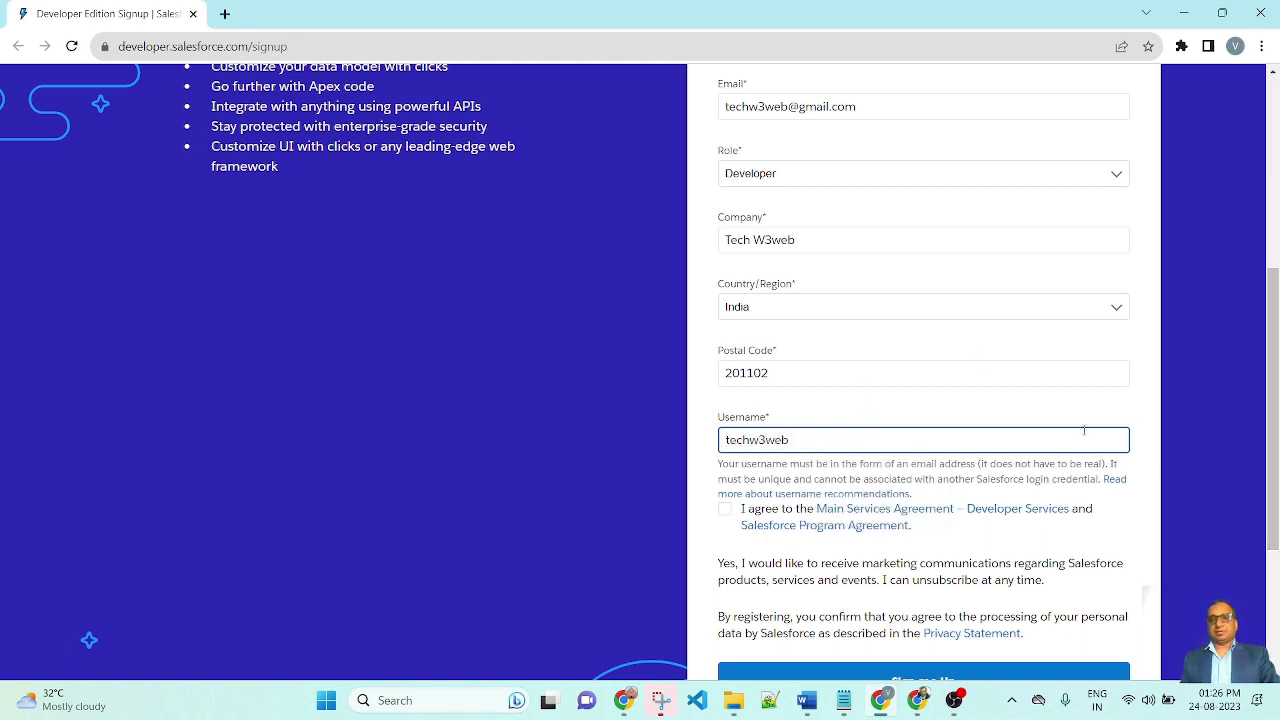
click(905, 405)
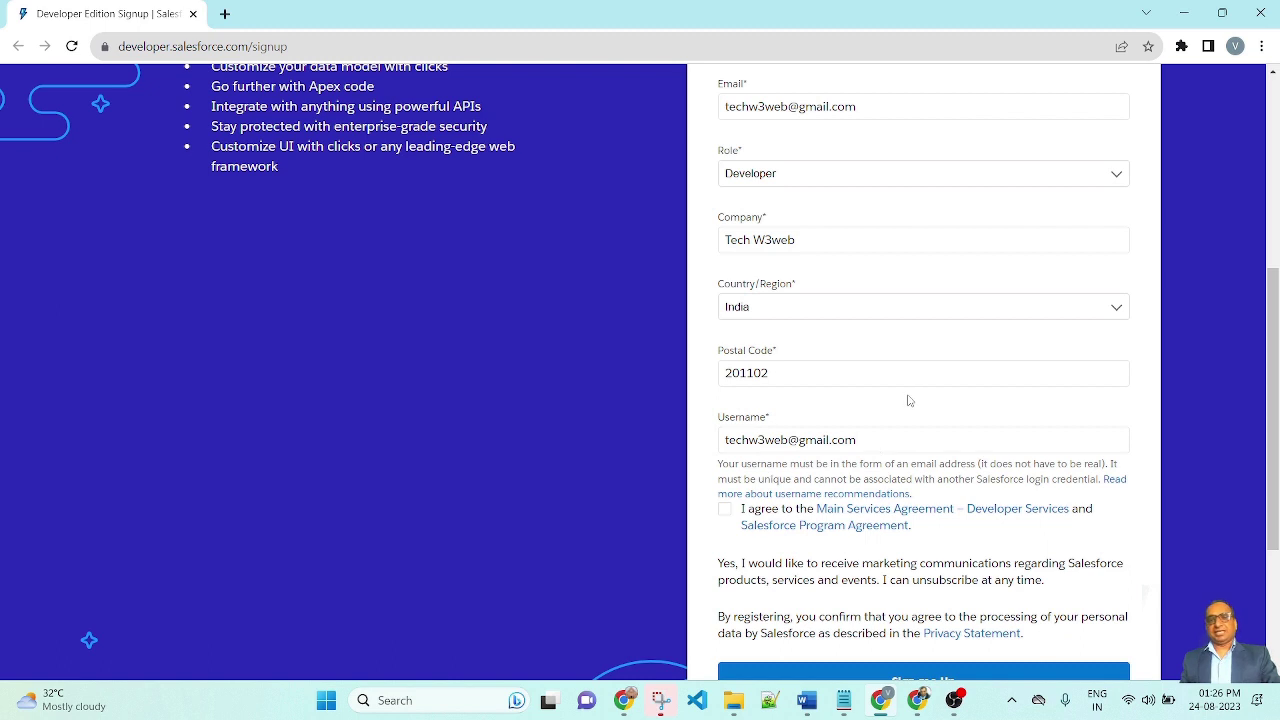
scroll(950, 436, down, 1)
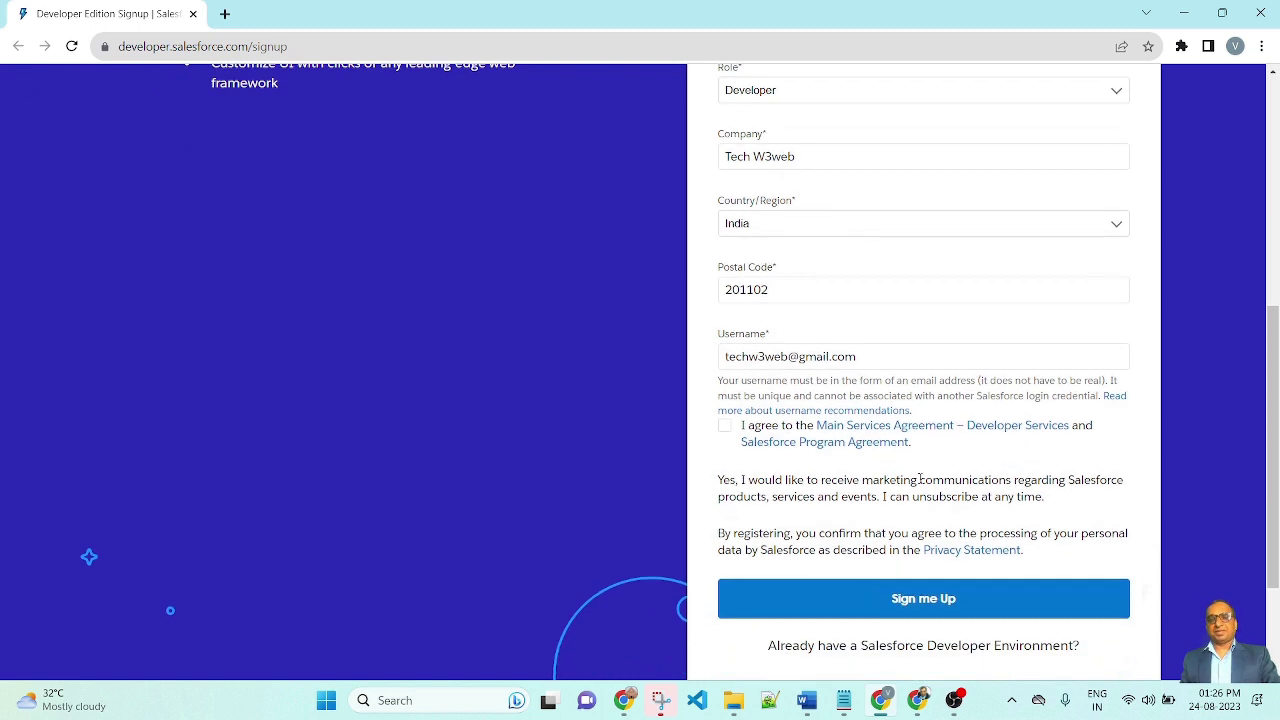
click(725, 428)
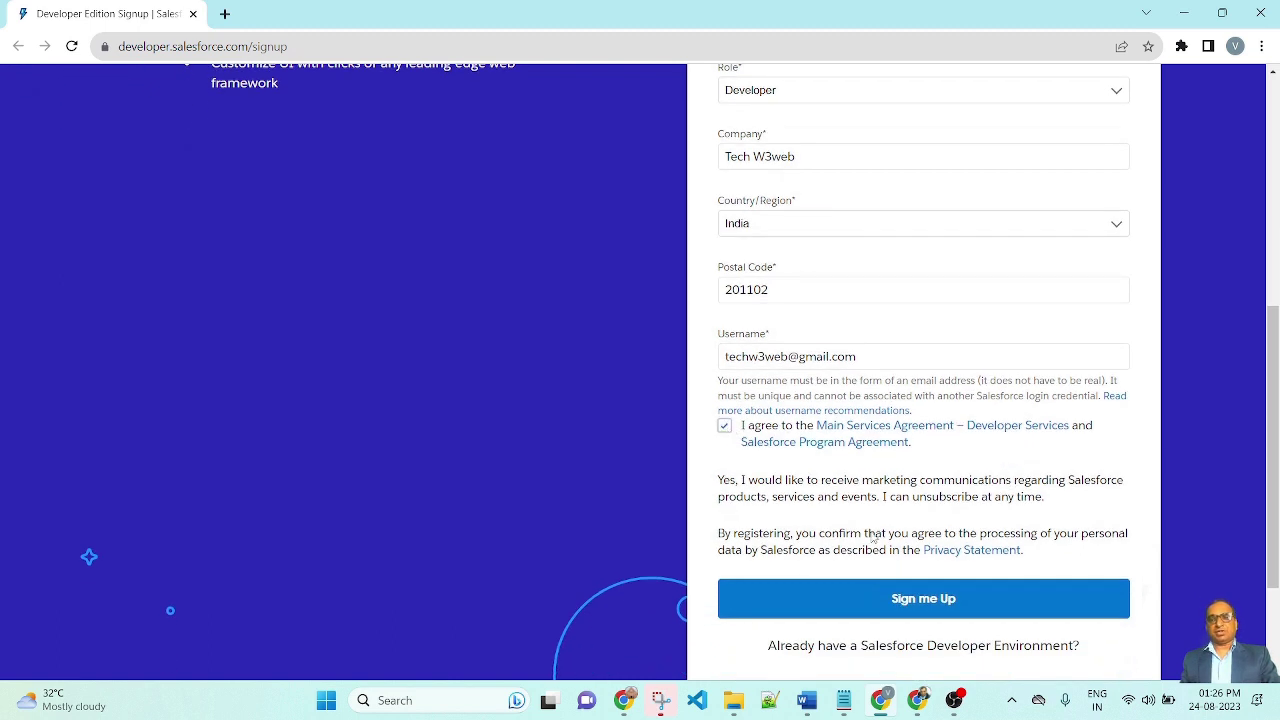
Submit the signup form with 'Sign me Up' to reach the 'Almost there' confirmation page
click(945, 608)
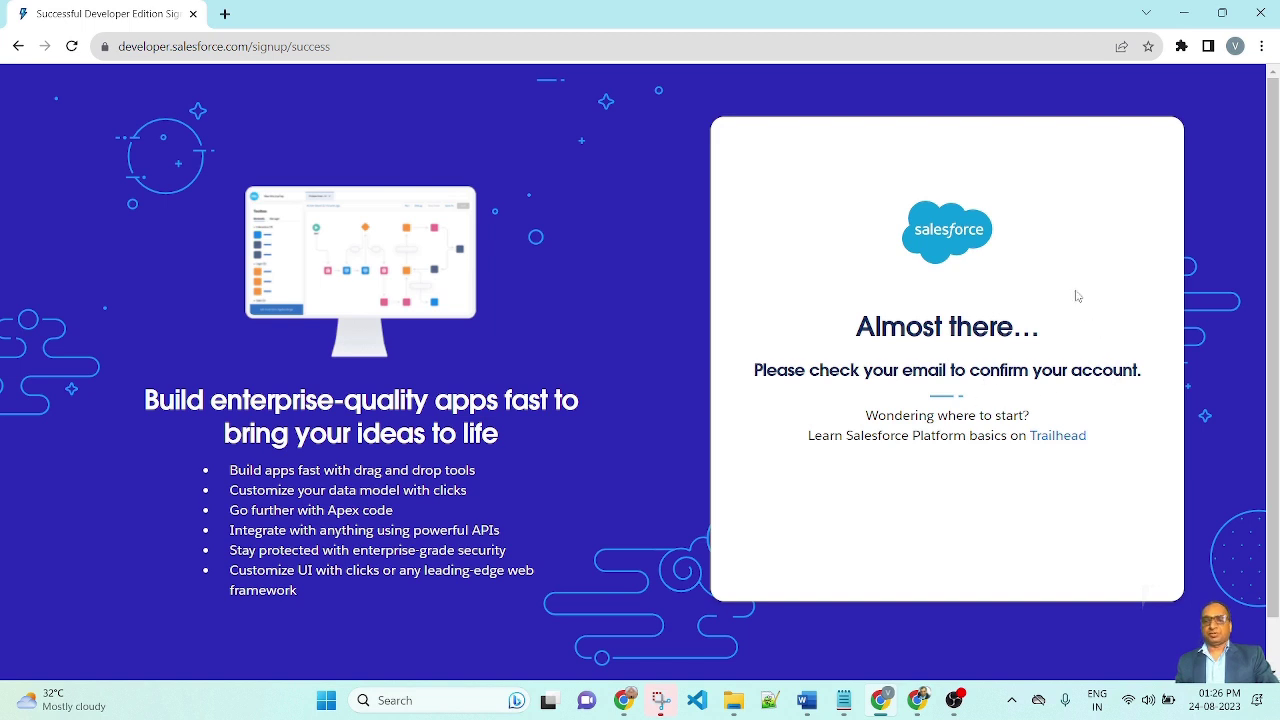
Open the 'Welcome to Salesforce: Verify your account' email in Gmail and follow its Verify Account link
click(922, 702)
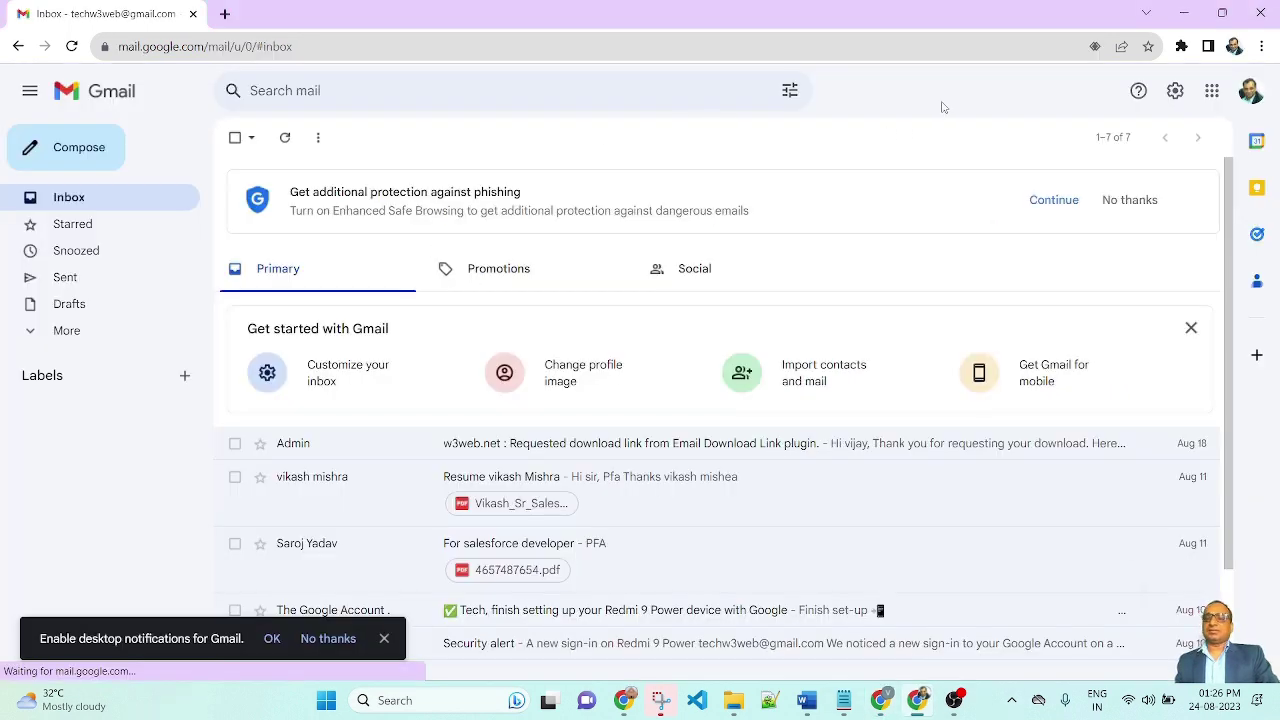
click(88, 112)
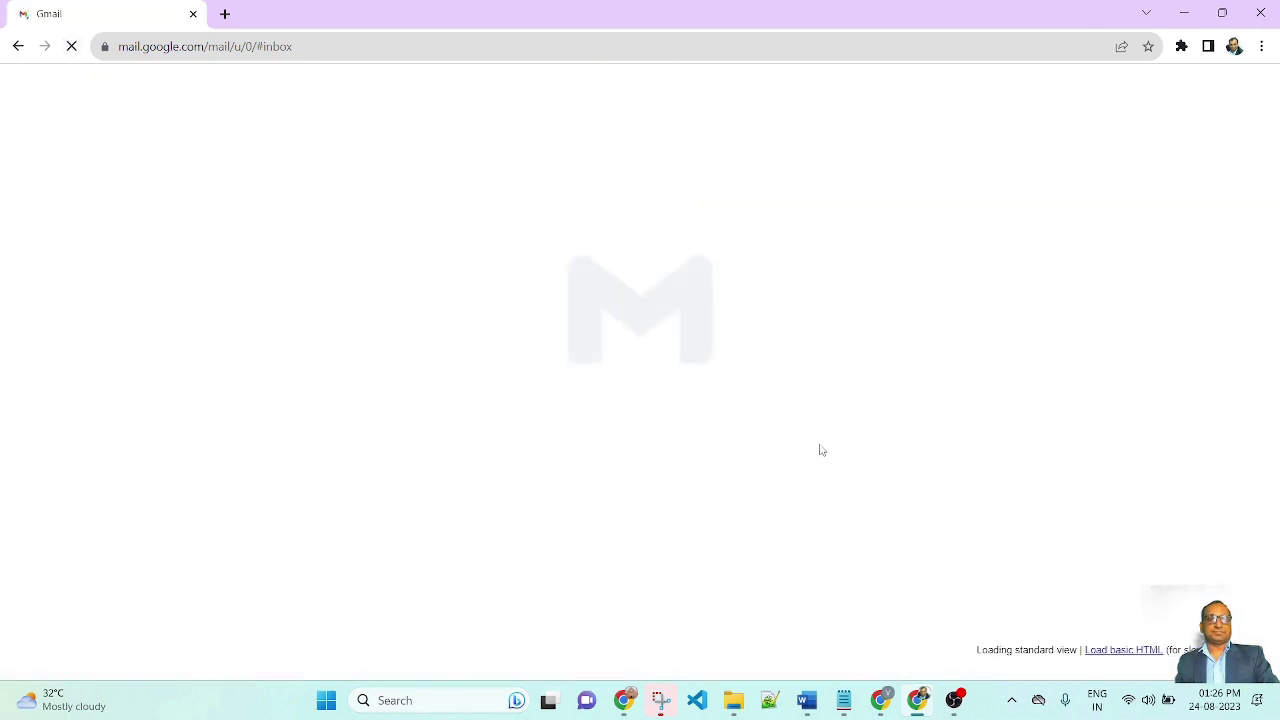
mouse_move(660, 443)
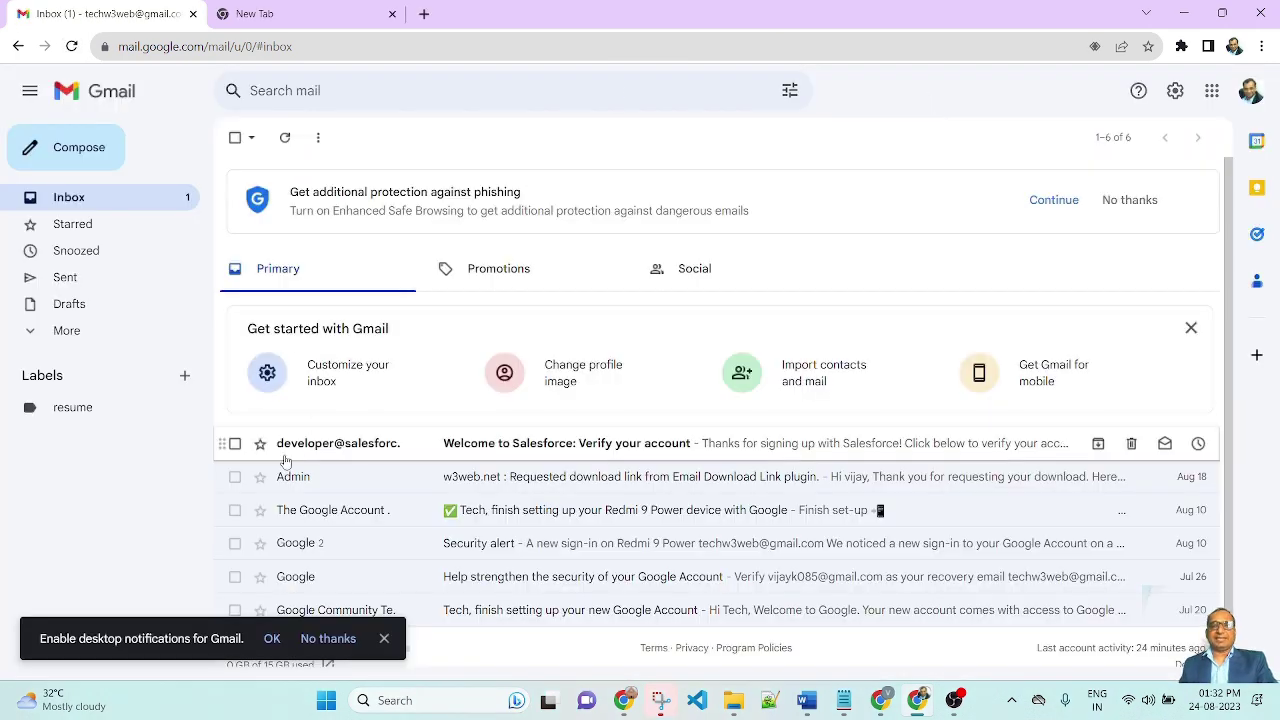
click(328, 638)
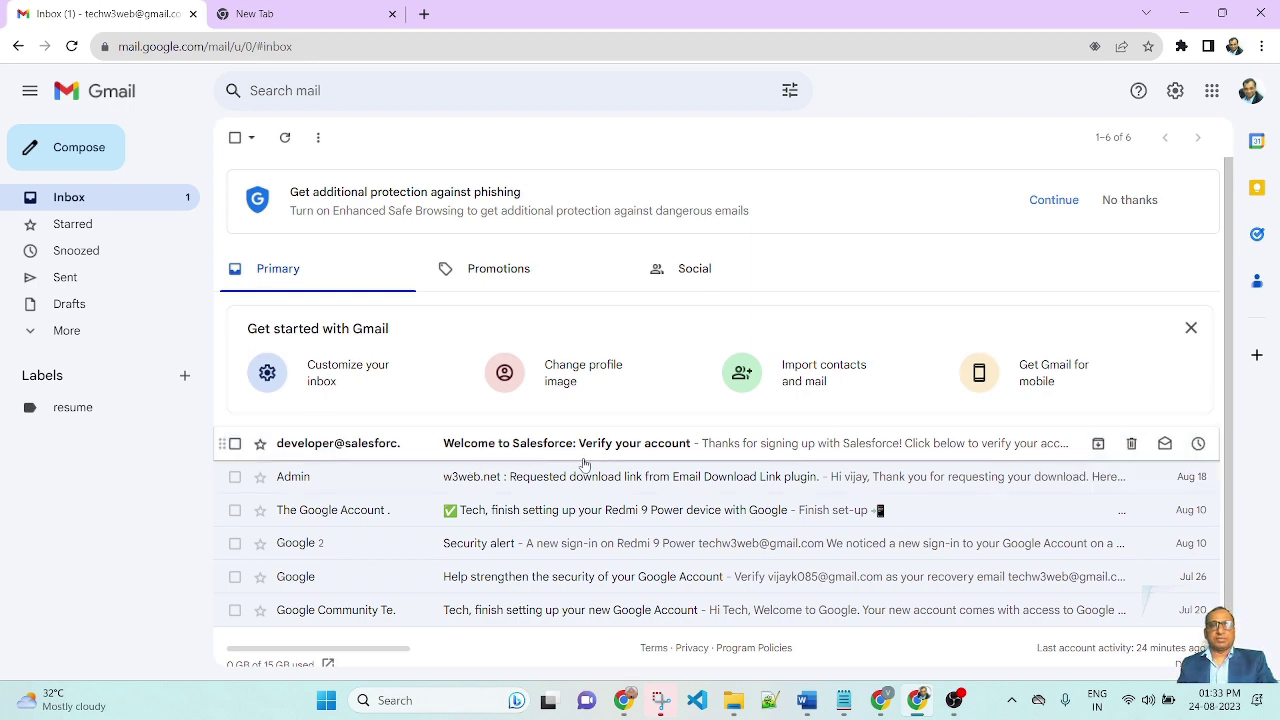
click(650, 445)
scroll(1115, 467, down, 2)
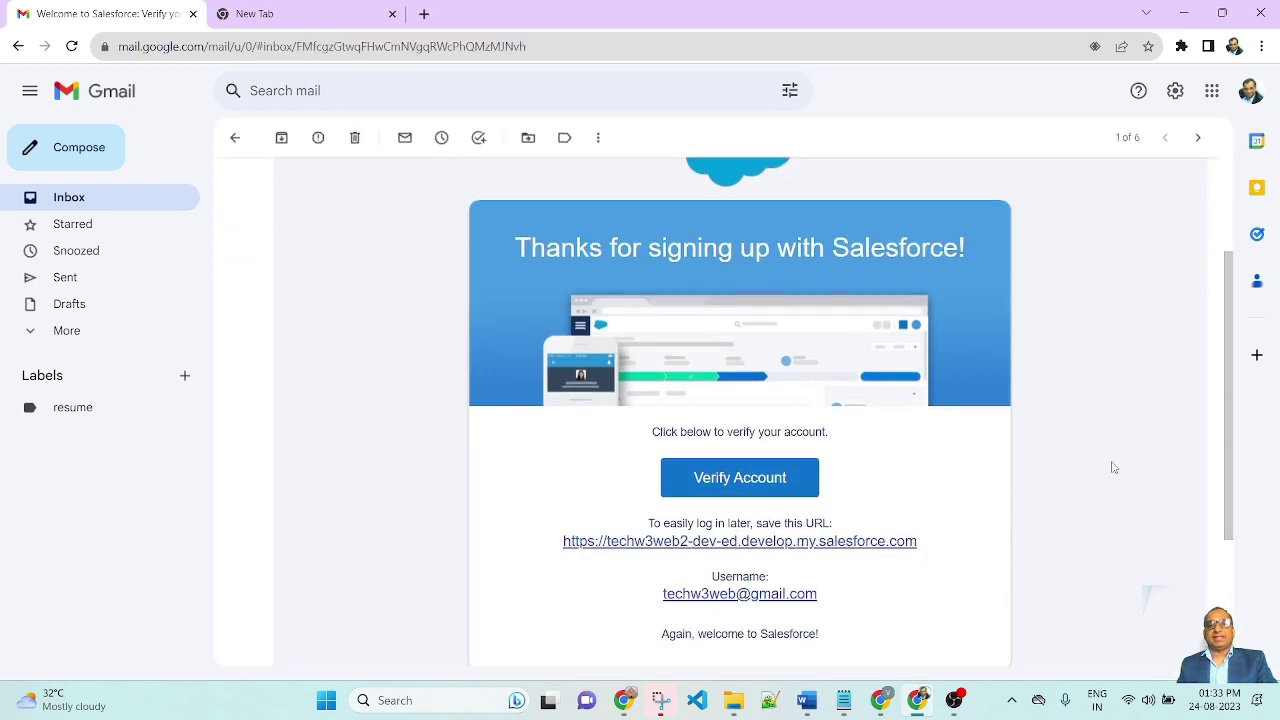
scroll(1115, 467, down, 1)
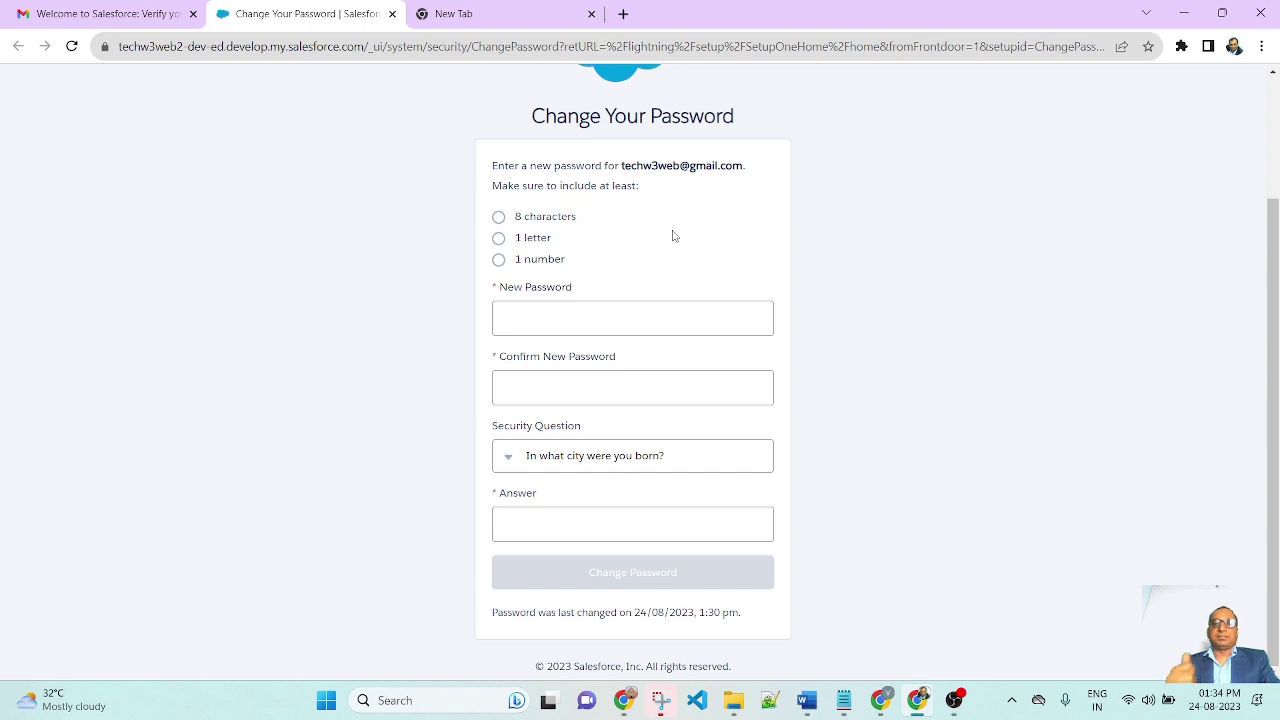
Enter the new account password and confirm it in Confirm New Password
click(545, 313)
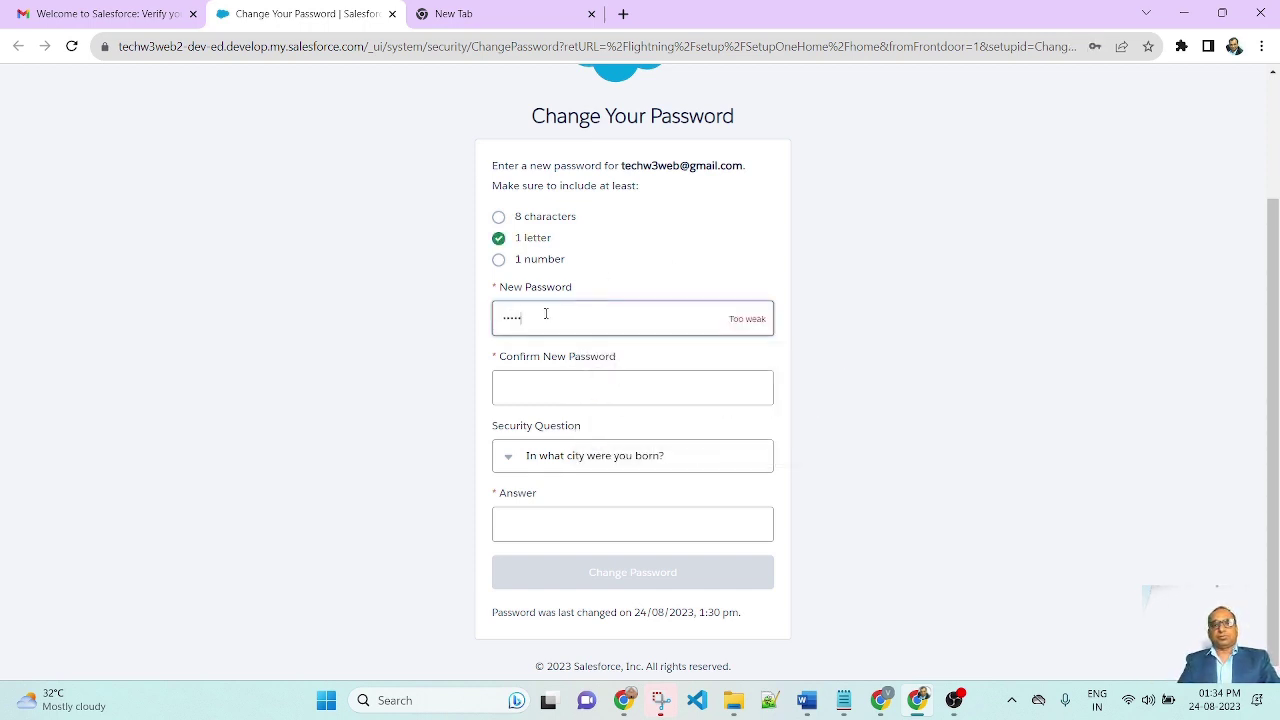
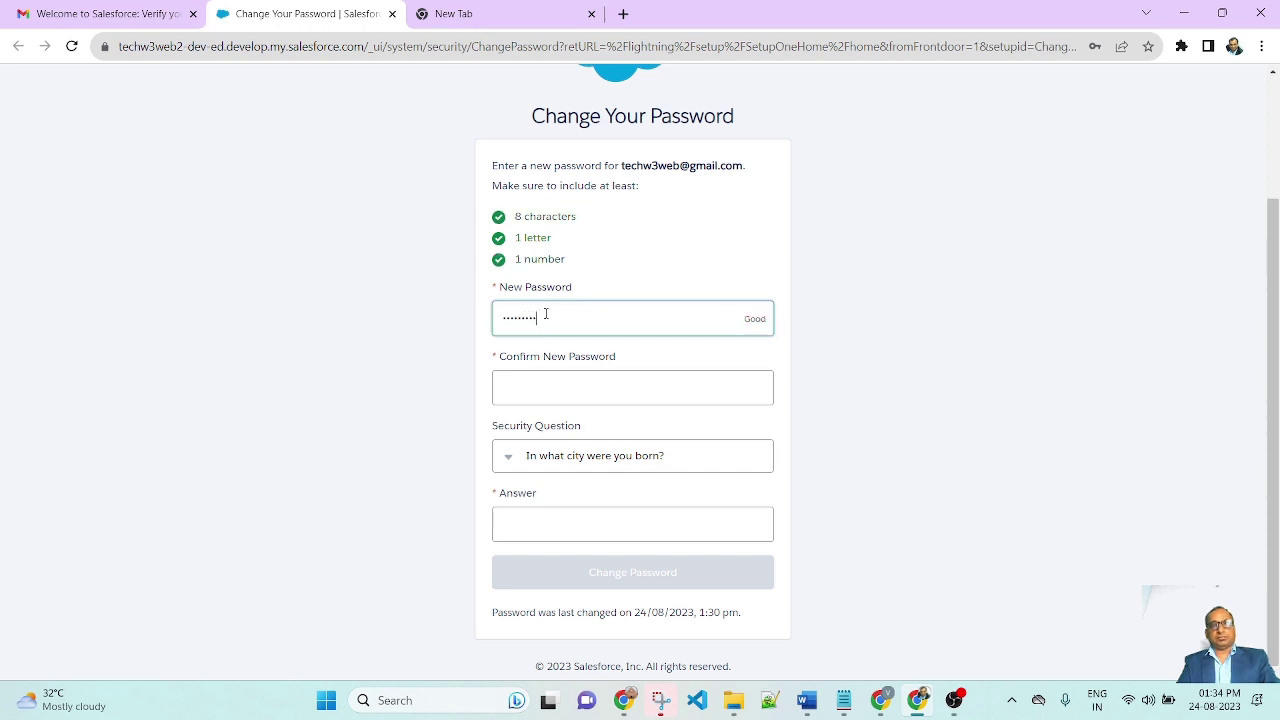
key(Tab)
click(928, 366)
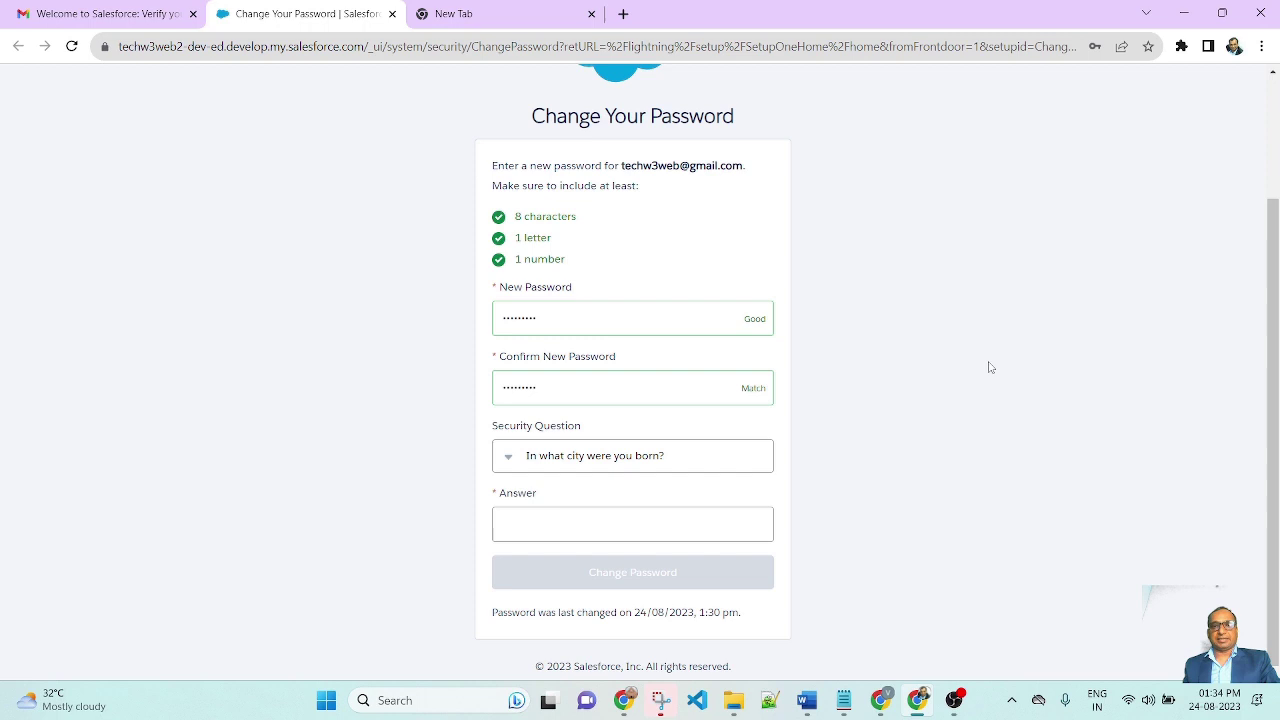
Browse the choices in the Security Question dropdown
click(683, 457)
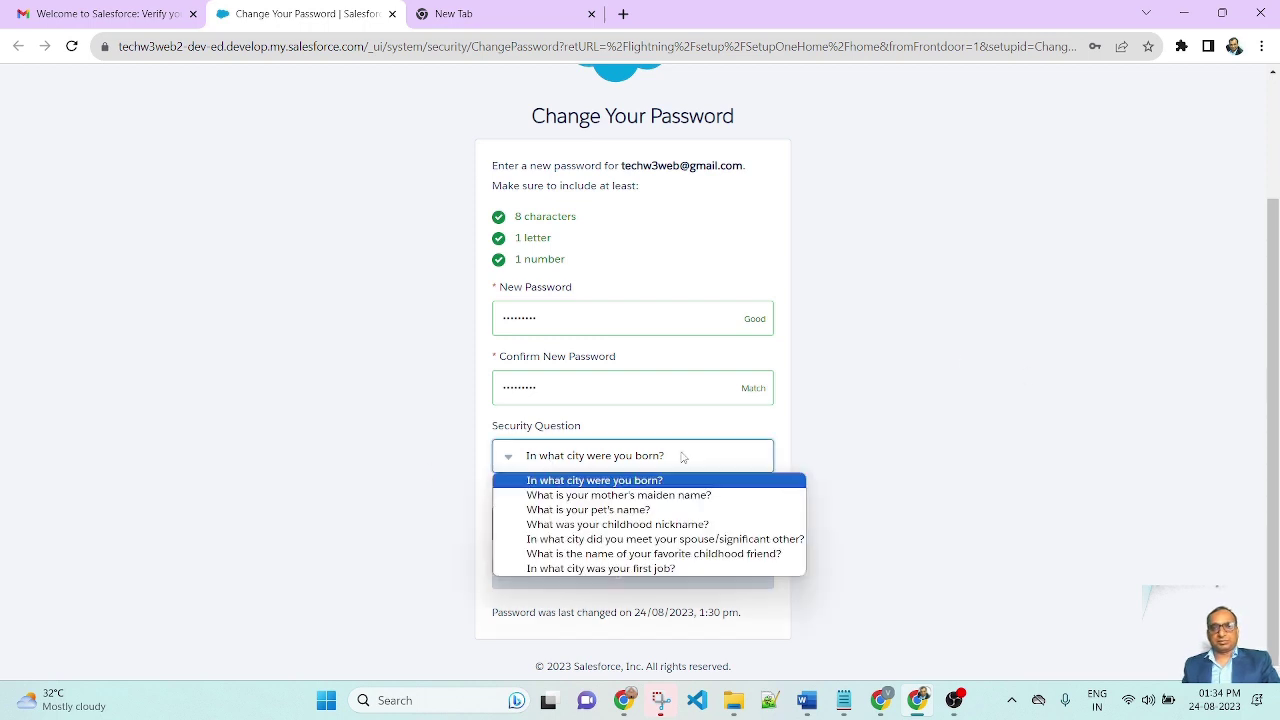
click(843, 412)
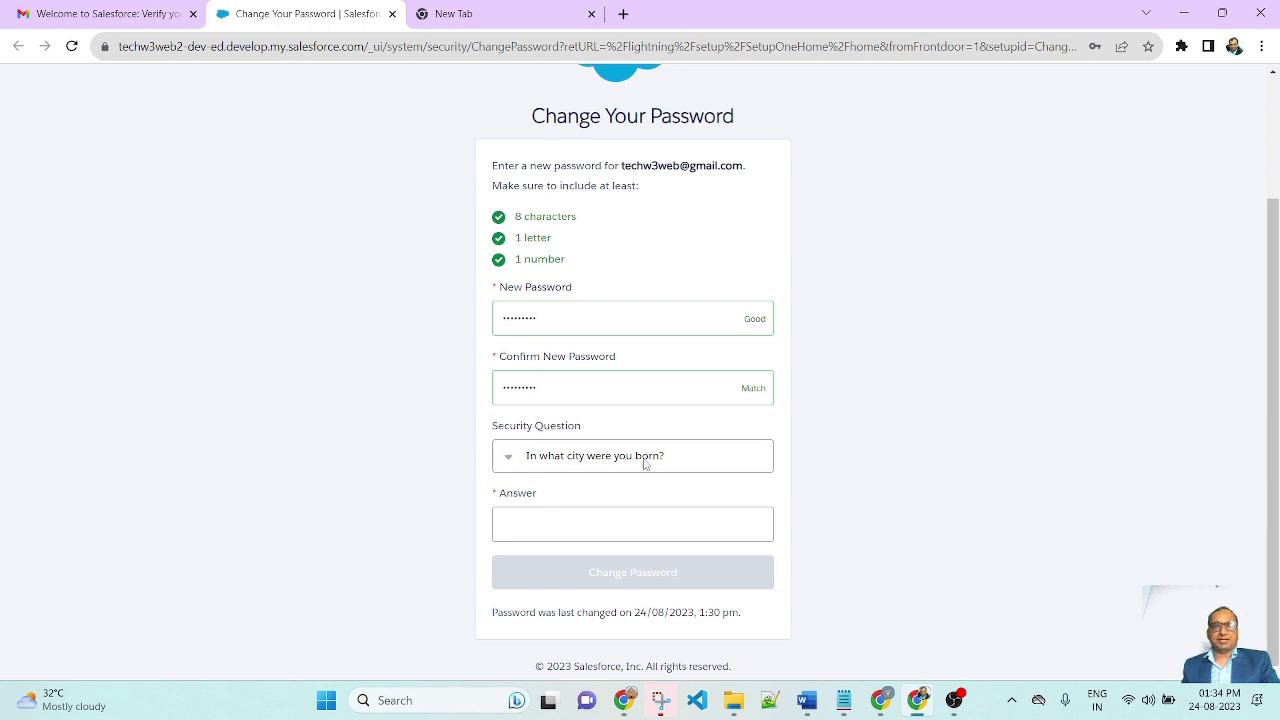
click(684, 455)
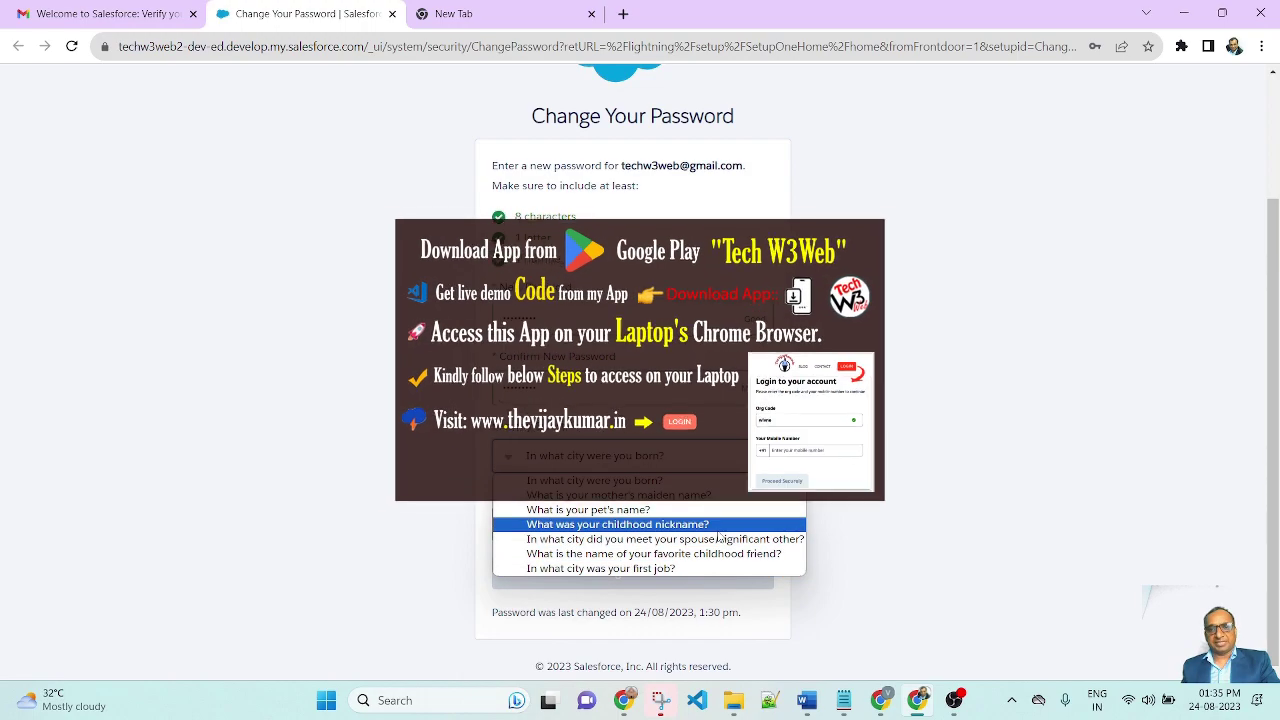
Pick the 'In what city was your first job?' security question, enter the answer, and save the password
click(600, 568)
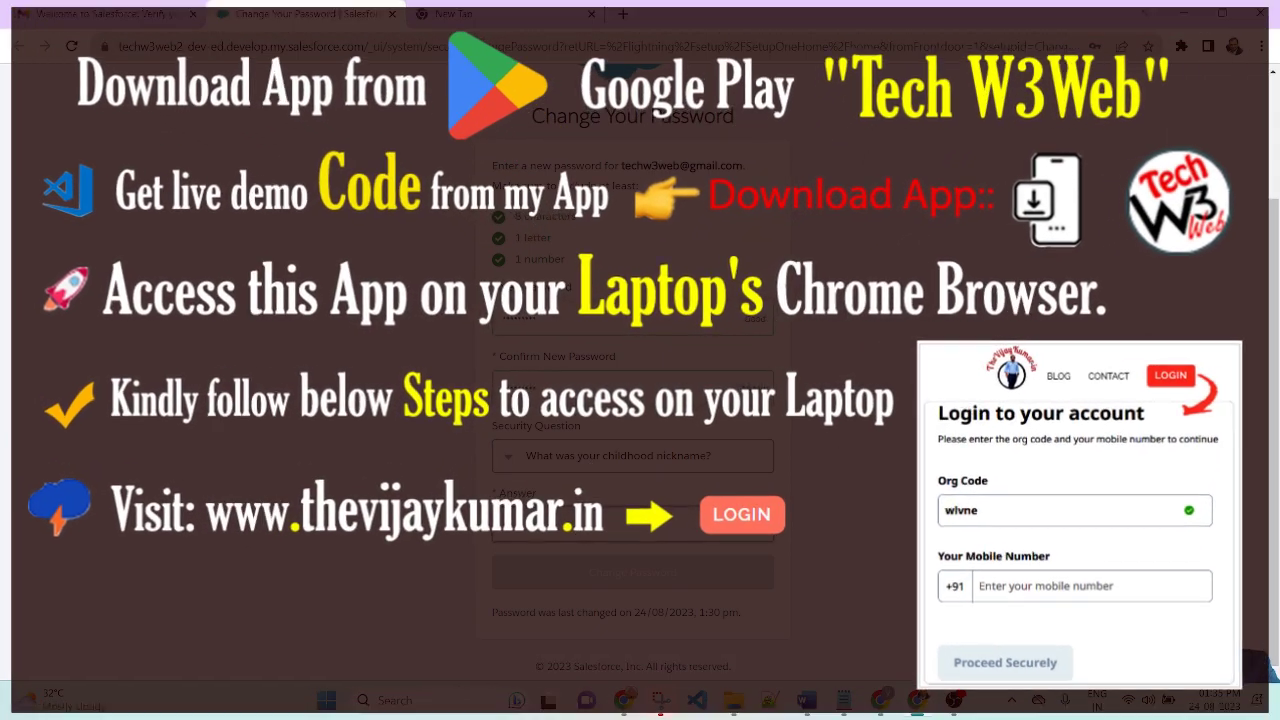
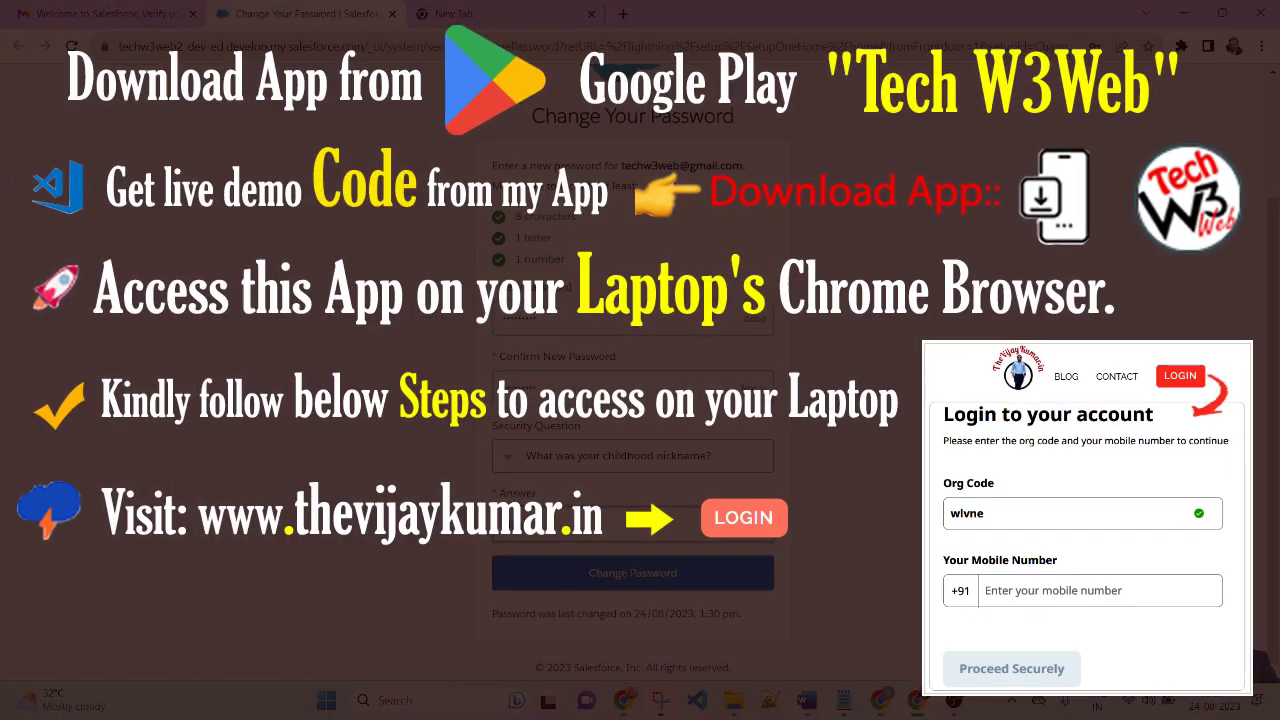
click(667, 573)
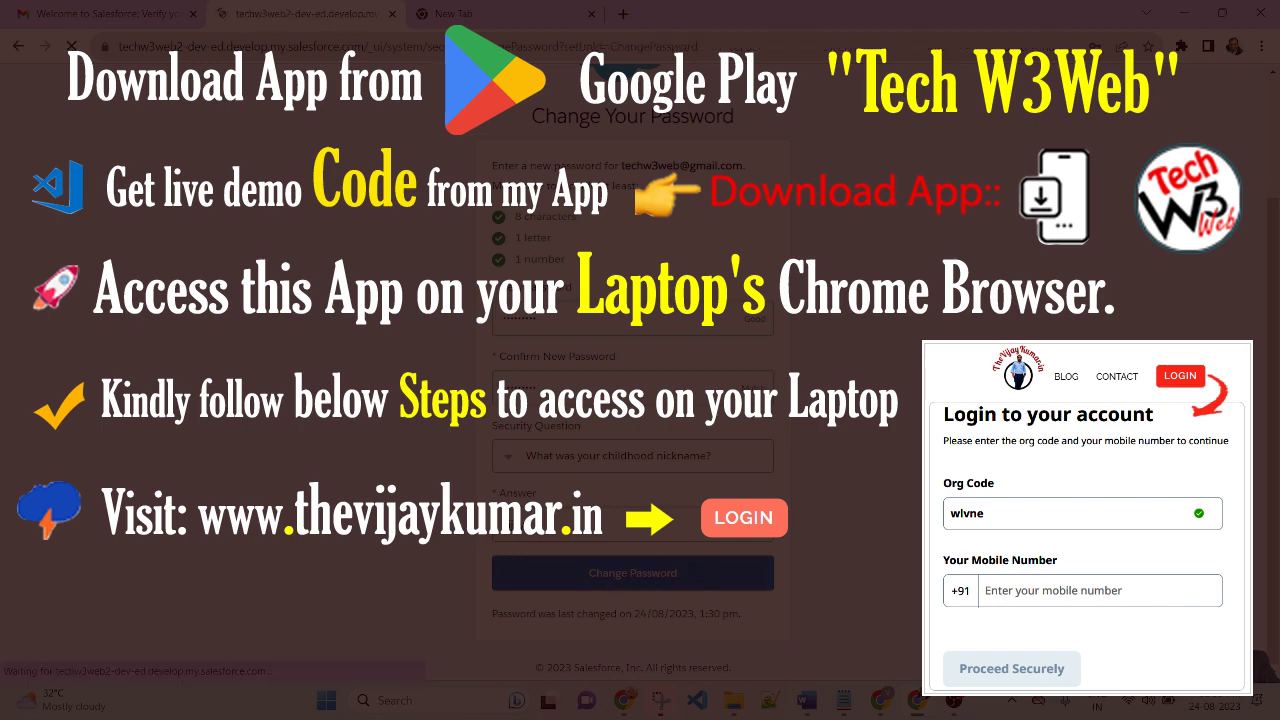